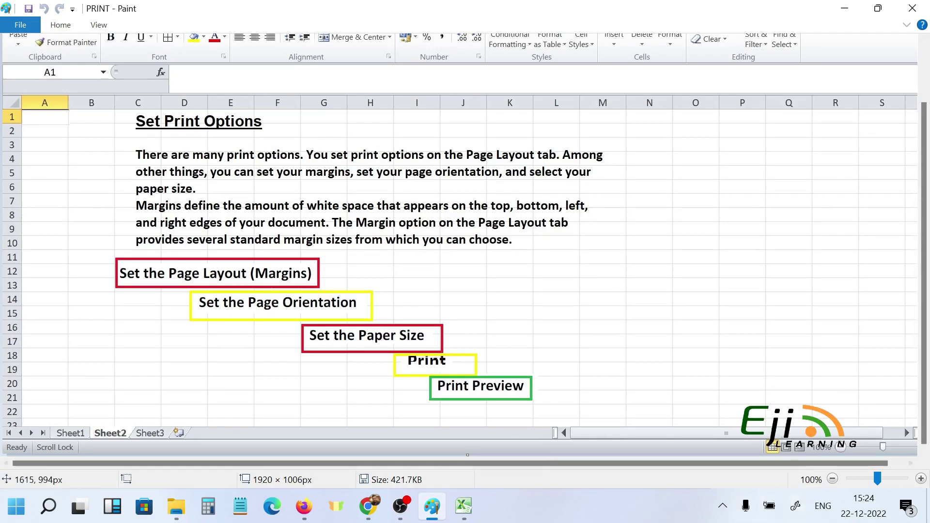
Switch to the ms excel -1 workbook in Excel and look through the table on the PRINT sheet.
{"action": "left_click", "coordinate": [462, 515]}
{"action": "scroll", "coordinate": [479, 347], "scroll_direction": "down", "scroll_amount": 15}
{"action": "scroll", "coordinate": [480, 346], "scroll_direction": "up", "scroll_amount": 15}
{"action": "scroll", "coordinate": [307, 263], "scroll_direction": "down", "scroll_amount": 15}
{"action": "scroll", "coordinate": [308, 265], "scroll_direction": "up", "scroll_amount": 15}
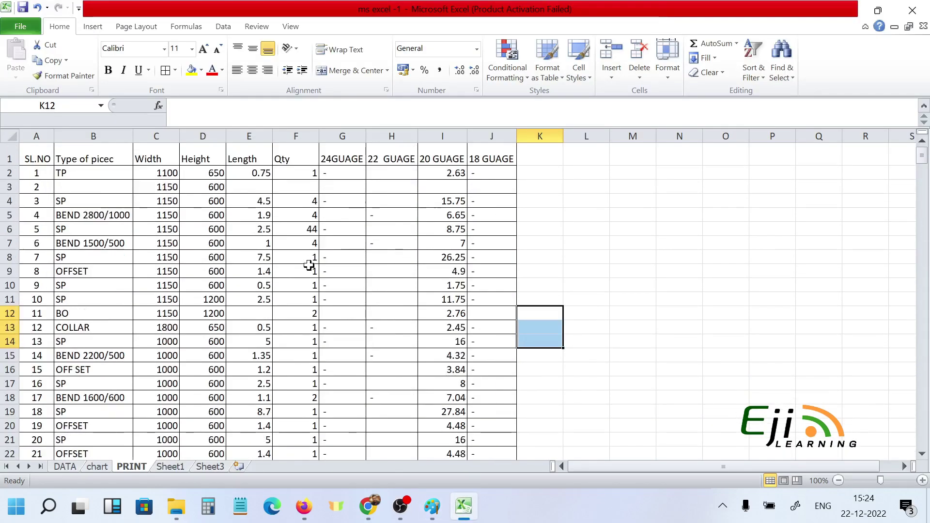
{"action": "left_click", "coordinate": [581, 246]}
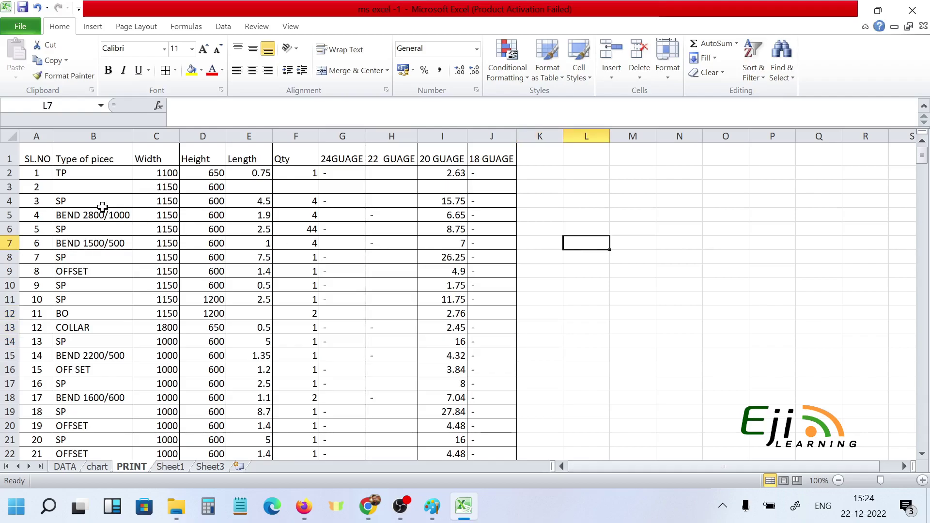
Preview how the PRINT sheet would print with its current layout, and return to the sheet.
{"action": "left_click", "coordinate": [14, 28]}
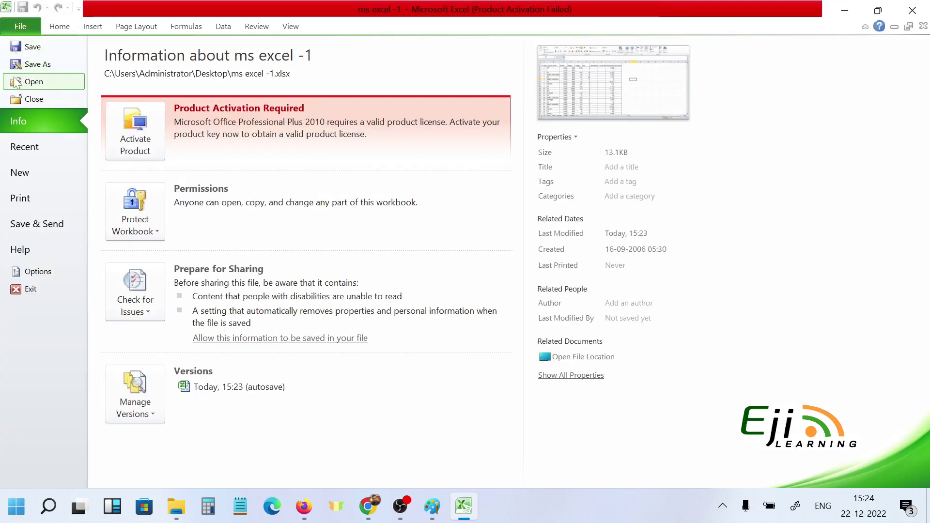
{"action": "left_click", "coordinate": [6, 203]}
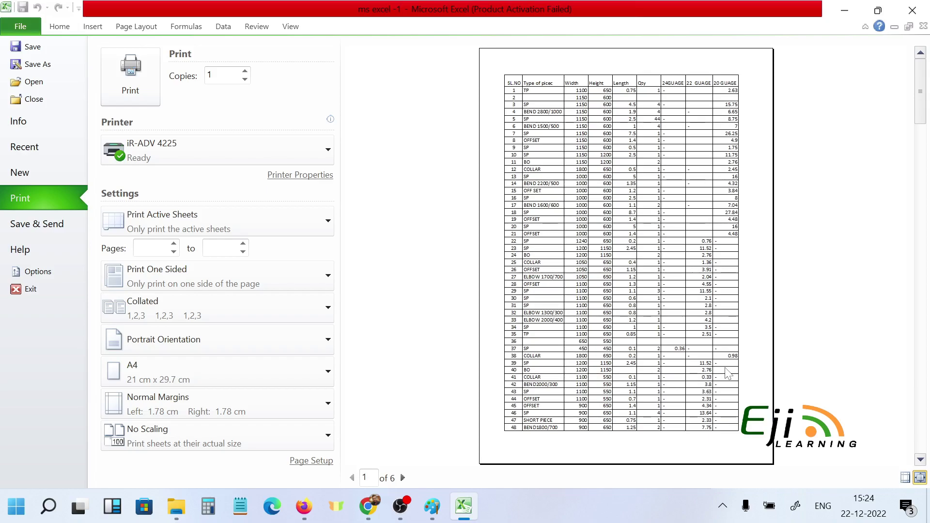
{"action": "key", "text": "Escape"}
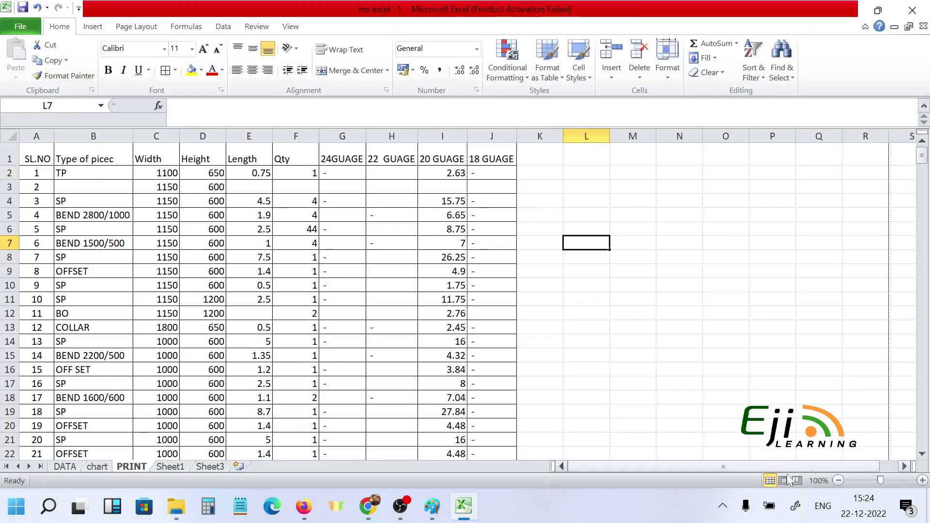
Widen columns A to I together to several times their width and preview the printout.
{"action": "left_click_drag", "start_coordinate": [36, 136], "coordinate": [442, 136]}
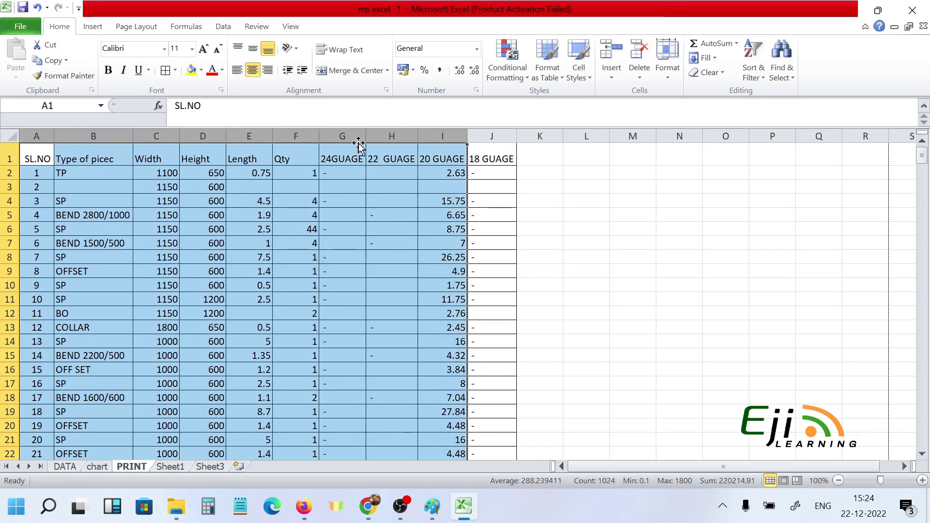
{"action": "left_click_drag", "start_coordinate": [325, 136], "coordinate": [471, 136]}
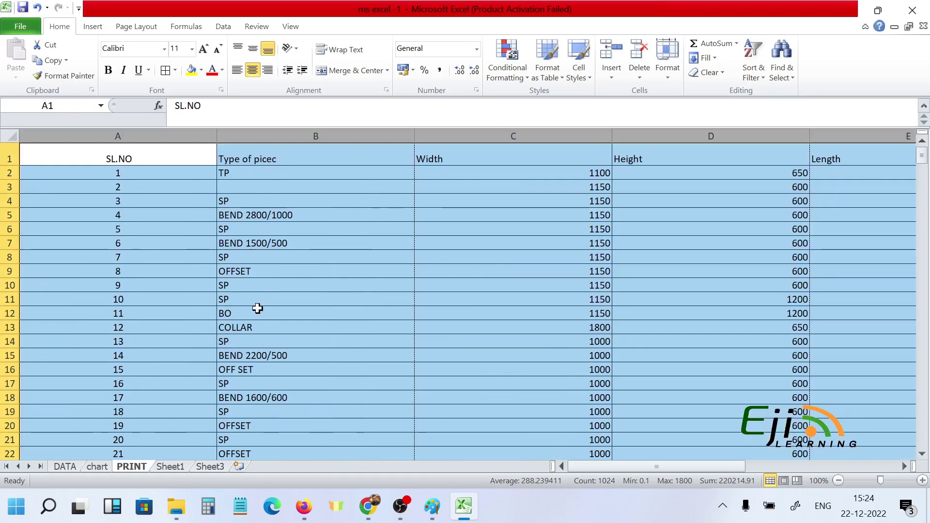
{"action": "left_click", "coordinate": [10, 26]}
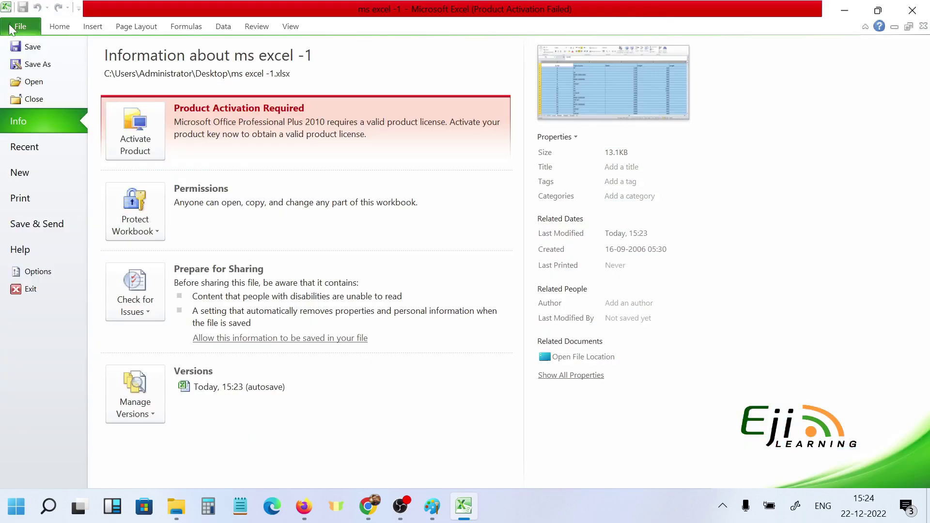
{"action": "left_click", "coordinate": [23, 199]}
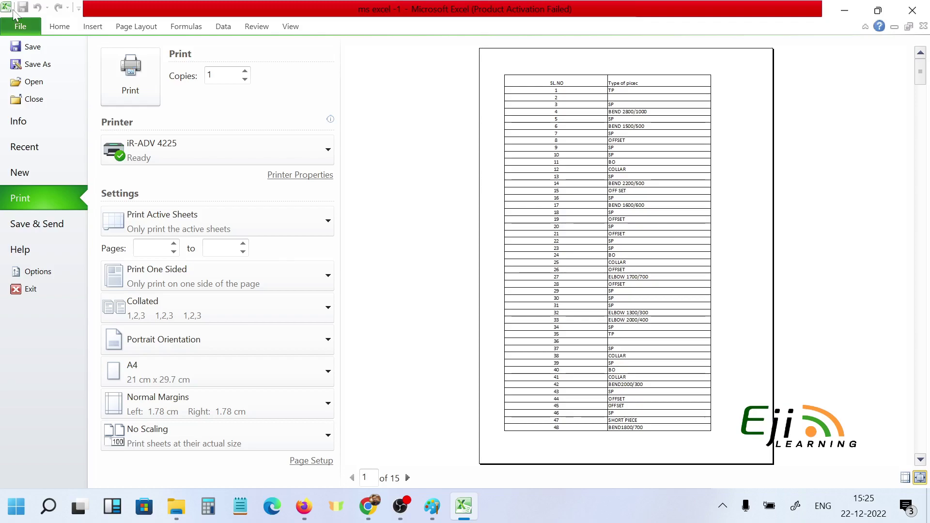
Leave the print preview and undo the widening of columns A to I.
{"action": "key", "text": "Escape"}
{"action": "key", "text": "ctrl+z"}
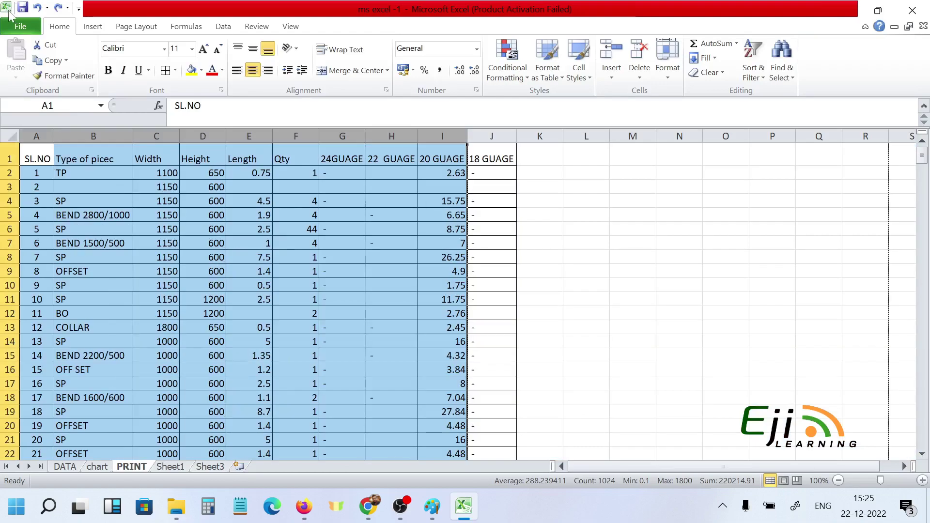
{"action": "left_click", "coordinate": [534, 207]}
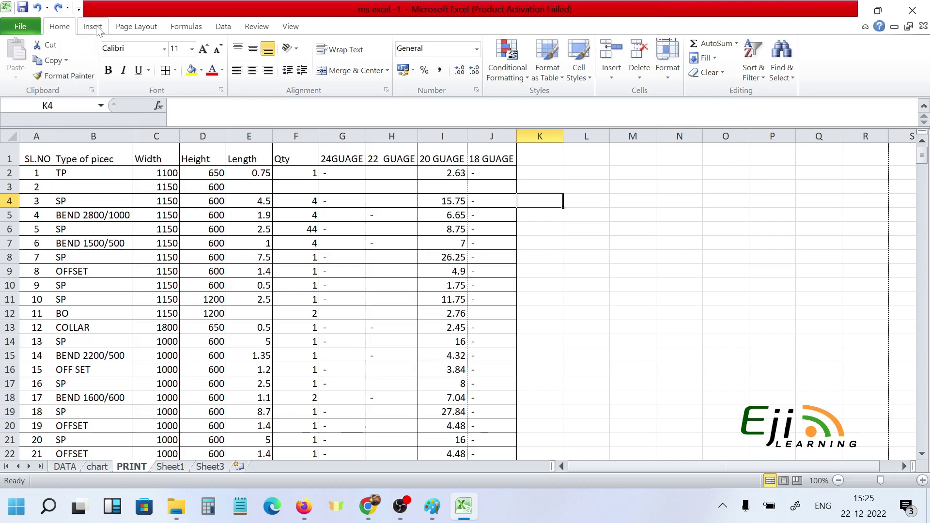
Apply the Adjacency theme to the workbook and look over the table.
{"action": "left_click", "coordinate": [141, 28]}
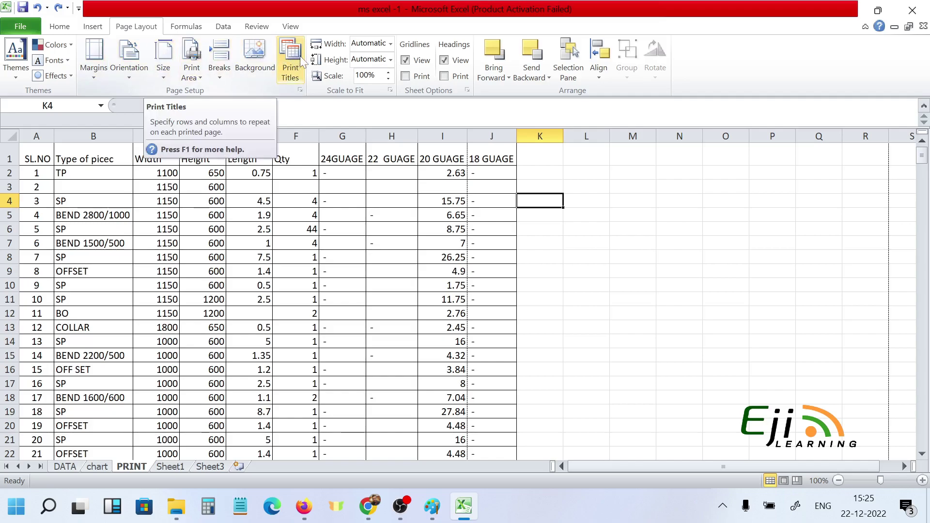
{"action": "left_click", "coordinate": [15, 69]}
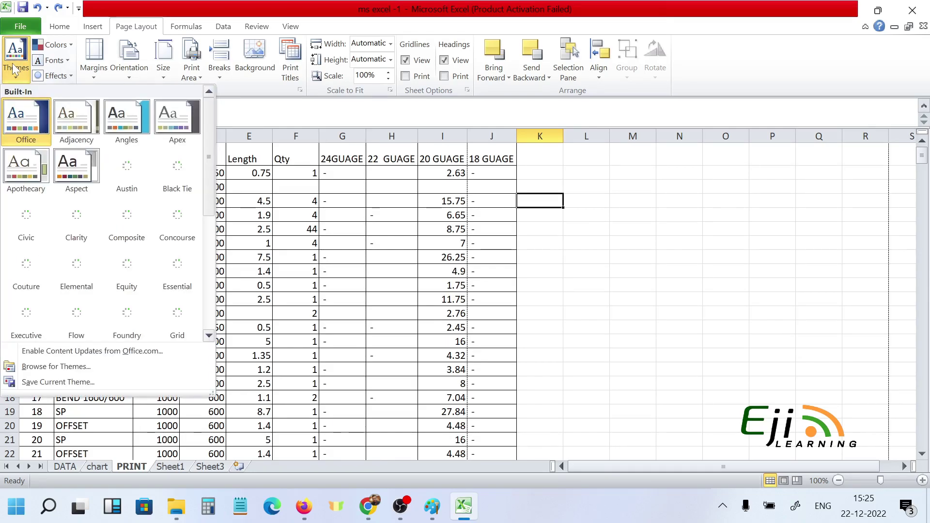
{"action": "left_click", "coordinate": [72, 127]}
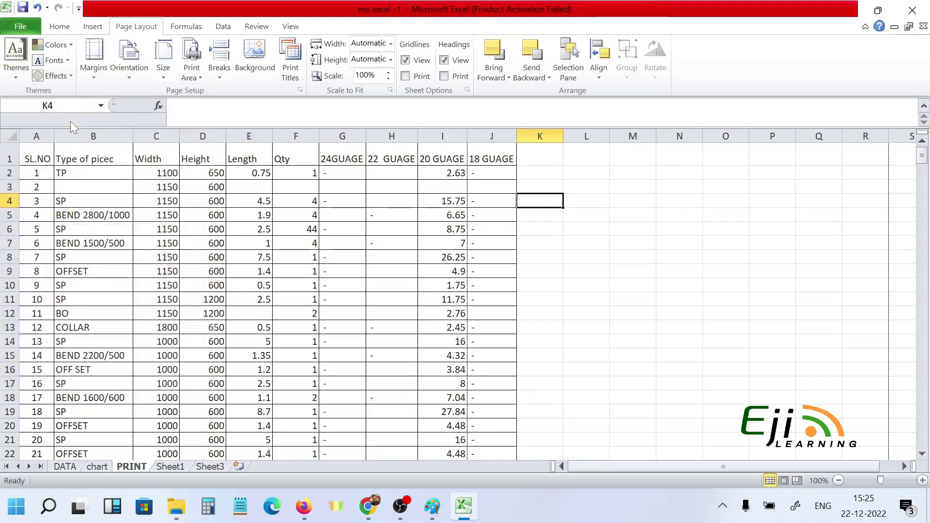
{"action": "scroll", "coordinate": [453, 277], "scroll_direction": "down", "scroll_amount": 7}
{"action": "scroll", "coordinate": [454, 271], "scroll_direction": "up", "scroll_amount": 7}
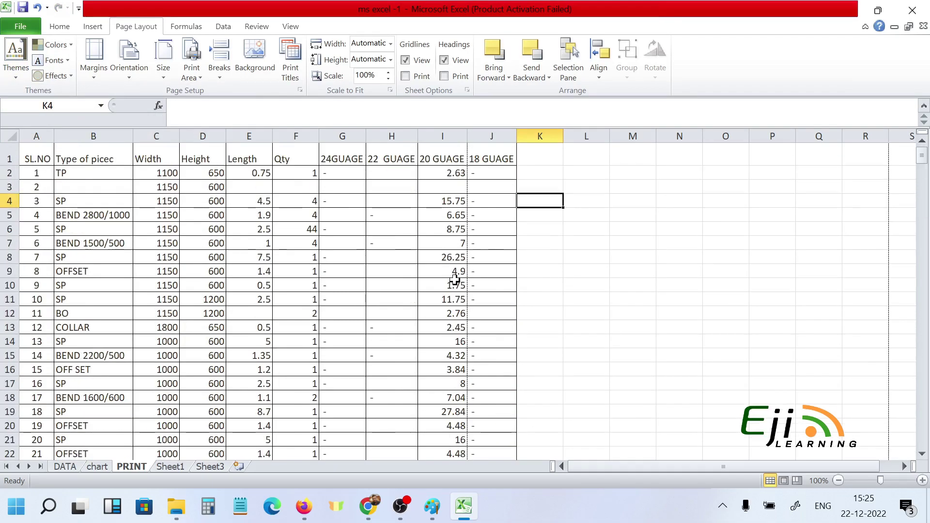
Try the Angles theme on the workbook and undo the theme change.
{"action": "left_click", "coordinate": [19, 66]}
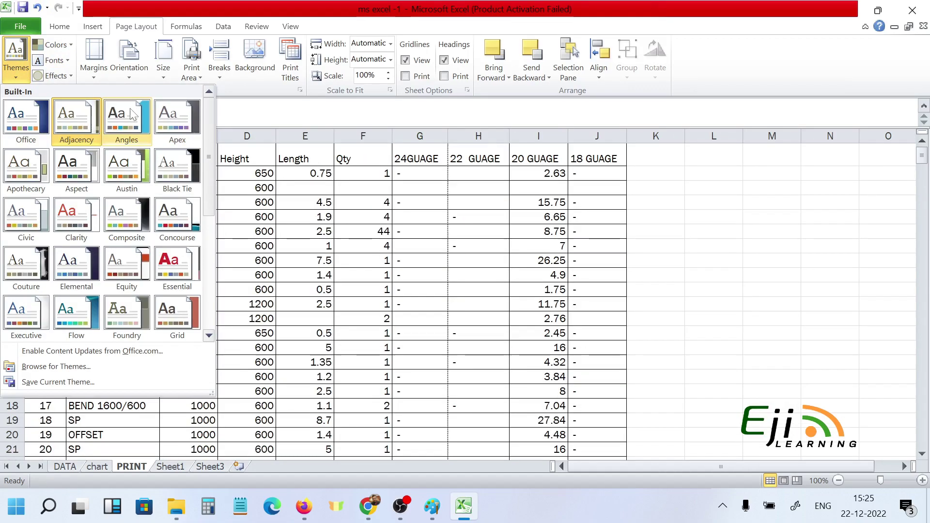
{"action": "left_click", "coordinate": [126, 119]}
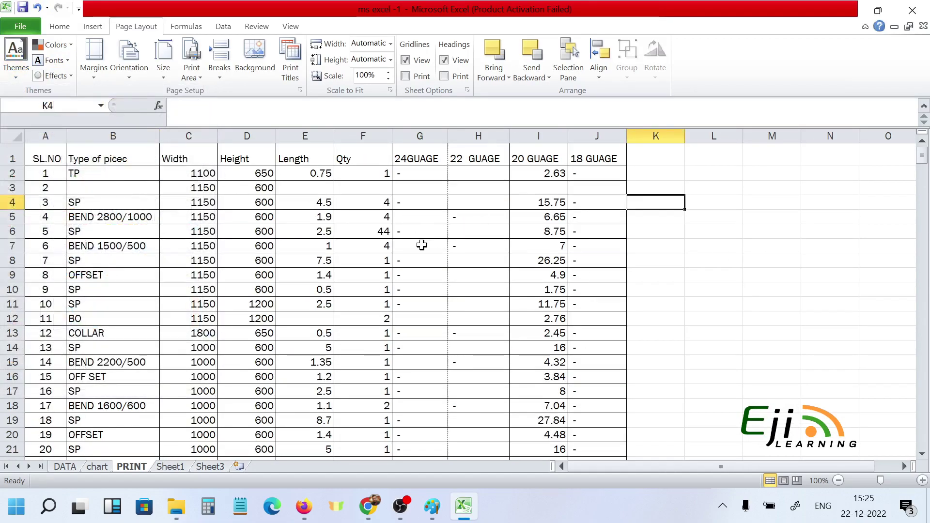
{"action": "key", "text": "ctrl+z"}
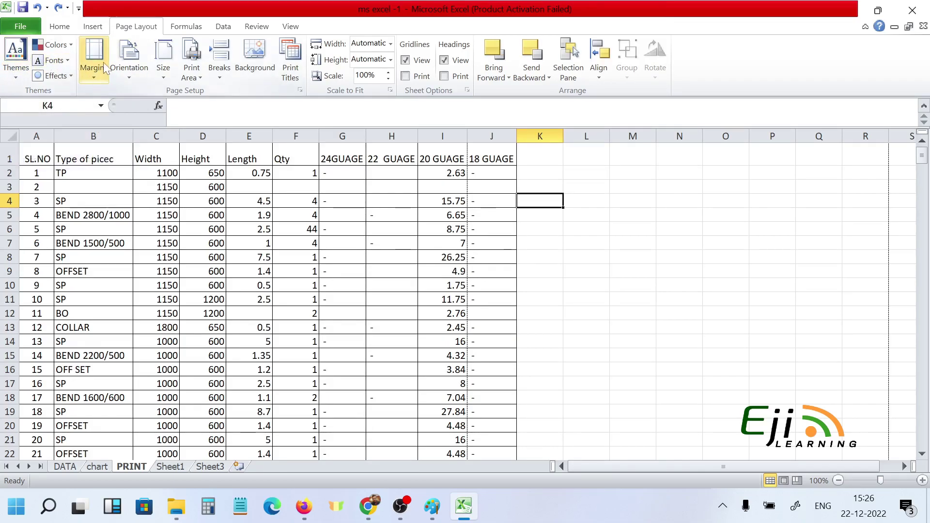
Set the PRINT sheet's page margins to Normal and its paper size to A4.
{"action": "left_click", "coordinate": [90, 79]}
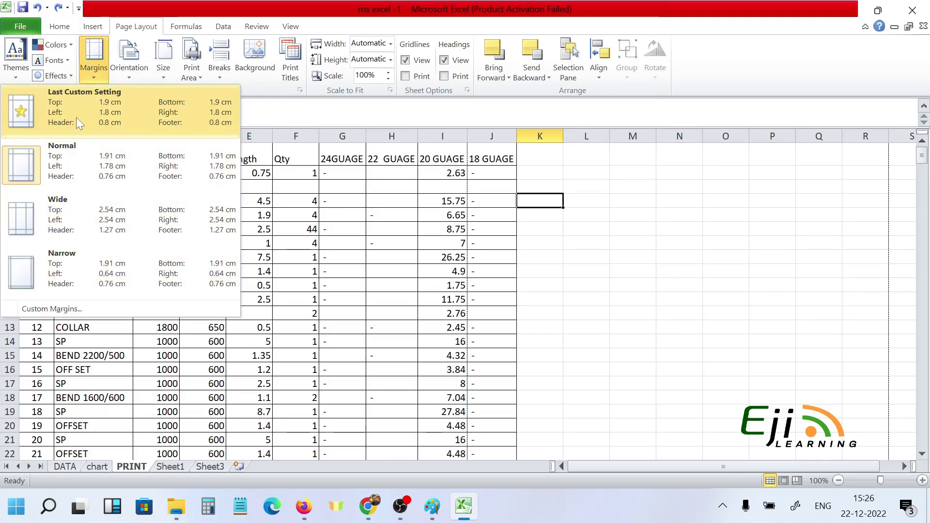
{"action": "left_click", "coordinate": [75, 148]}
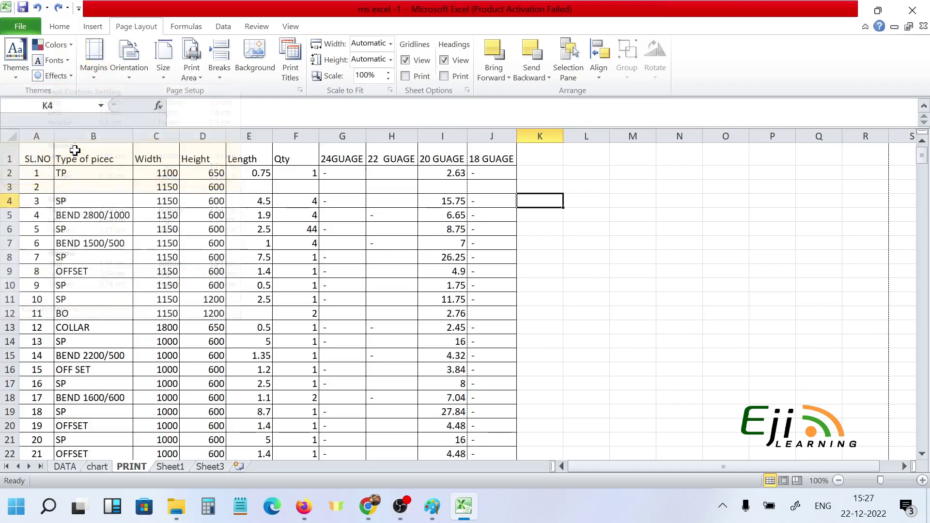
{"action": "left_click", "coordinate": [125, 76]}
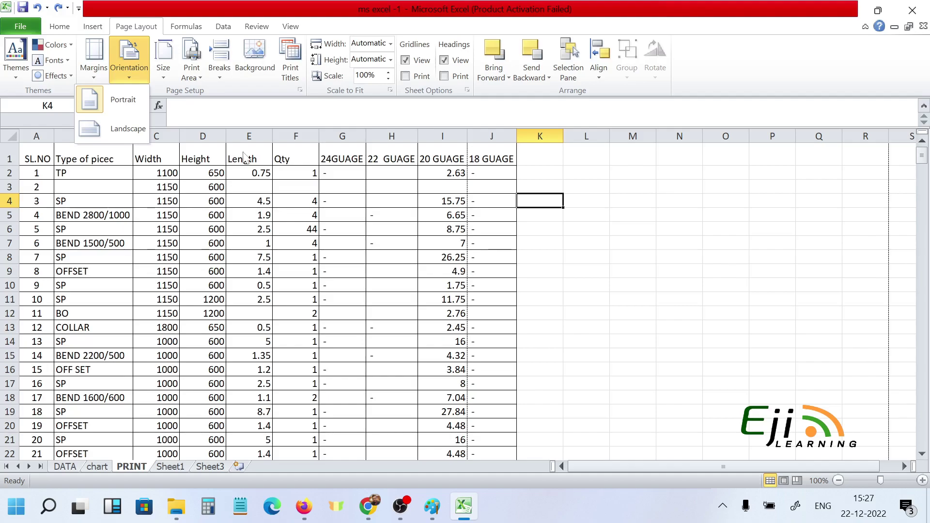
{"action": "left_click", "coordinate": [165, 76]}
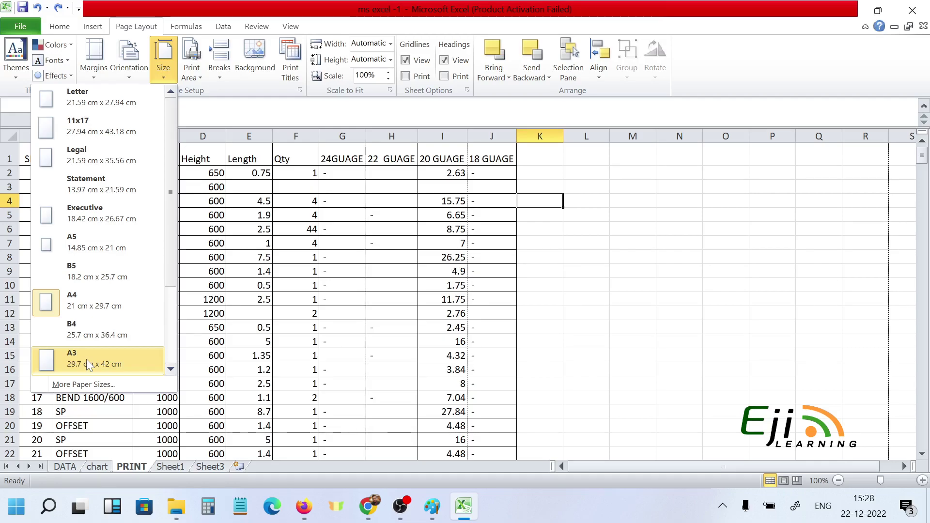
{"action": "left_click", "coordinate": [102, 300]}
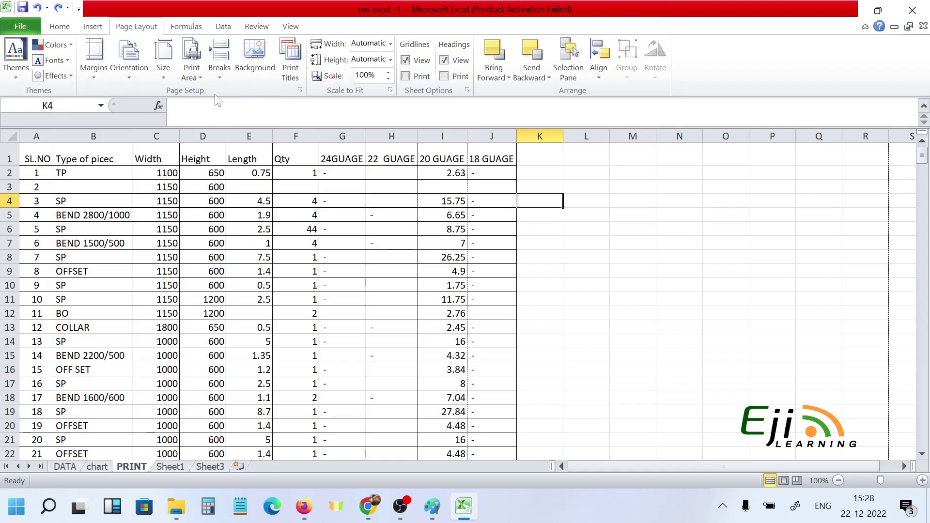
{"action": "left_click", "coordinate": [193, 76]}
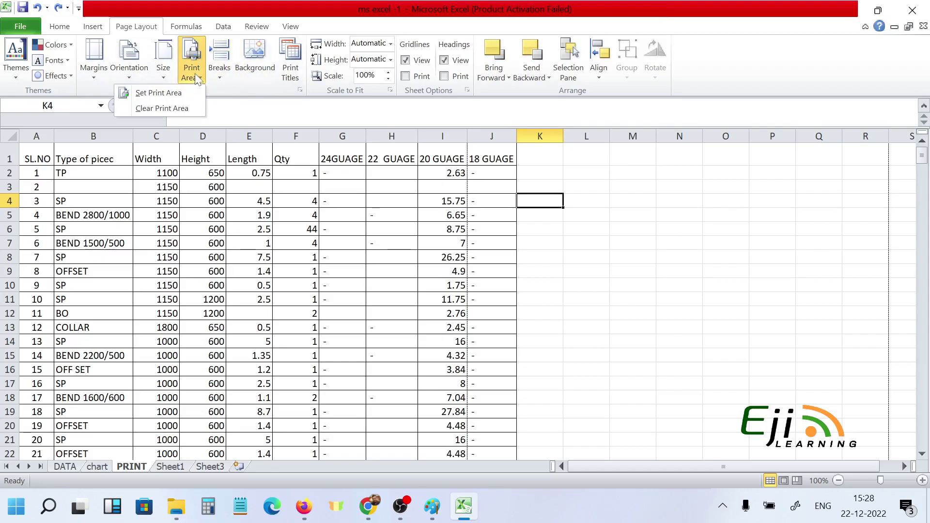
{"action": "left_click", "coordinate": [172, 94]}
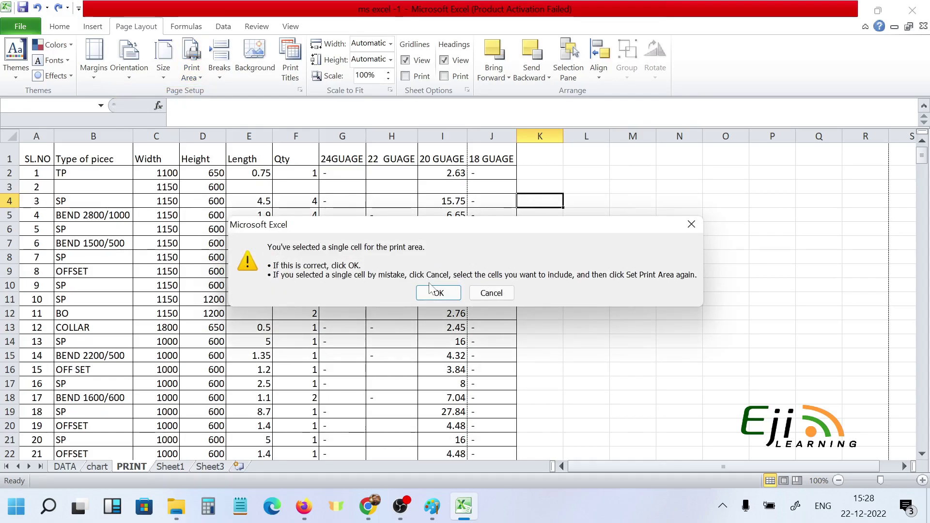
{"action": "left_click", "coordinate": [698, 225]}
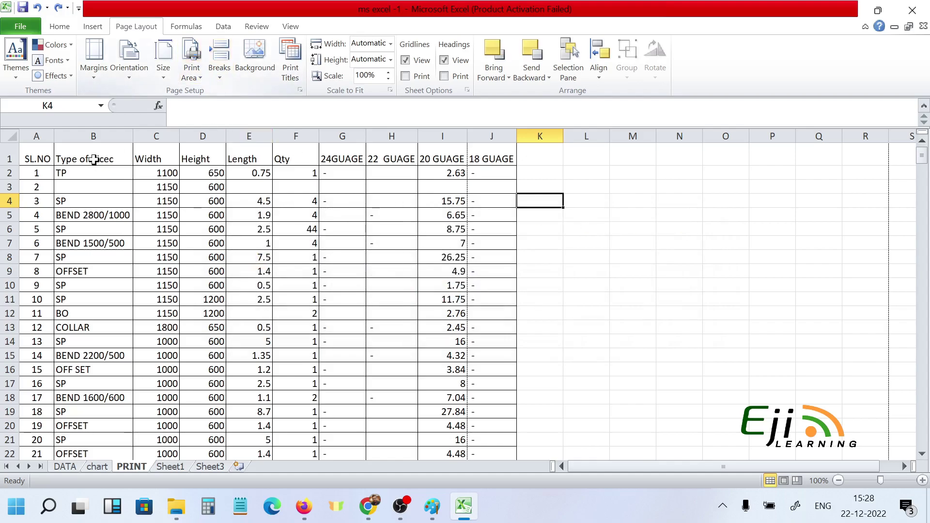
Set the whole table A1:J121 as the print area and look over the marked range.
{"action": "left_click_drag", "start_coordinate": [27, 159], "coordinate": [509, 418]}
{"action": "left_click", "coordinate": [197, 74]}
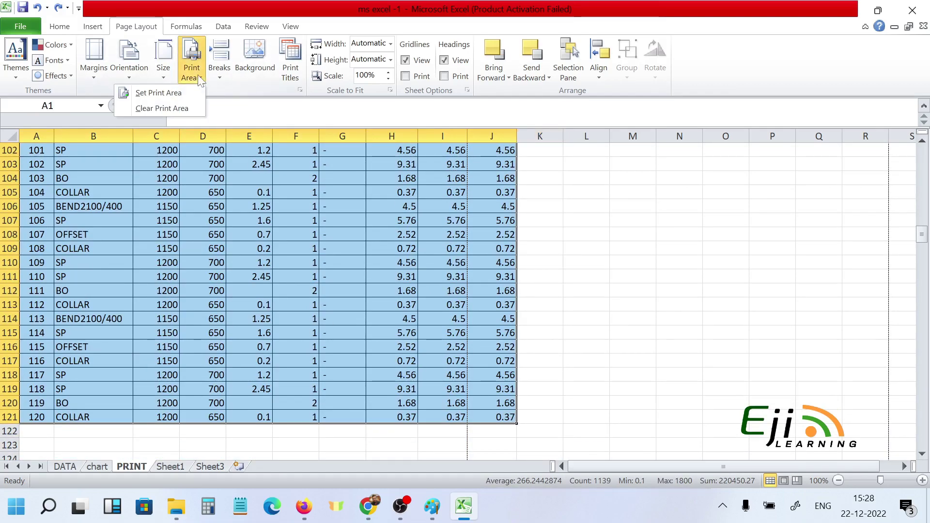
{"action": "left_click", "coordinate": [184, 92]}
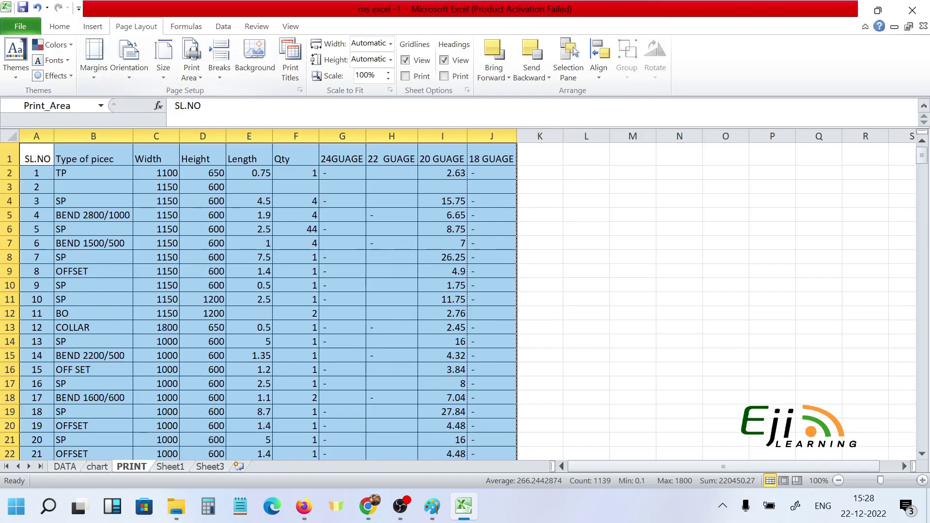
{"action": "scroll", "coordinate": [332, 288], "scroll_direction": "down", "scroll_amount": 20}
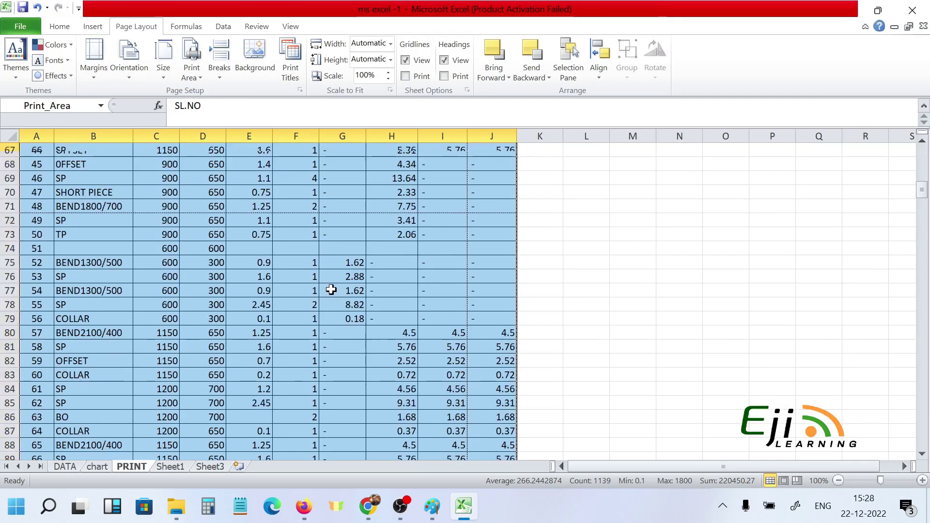
{"action": "scroll", "coordinate": [330, 289], "scroll_direction": "down", "scroll_amount": 20}
{"action": "scroll", "coordinate": [331, 289], "scroll_direction": "up", "scroll_amount": 20}
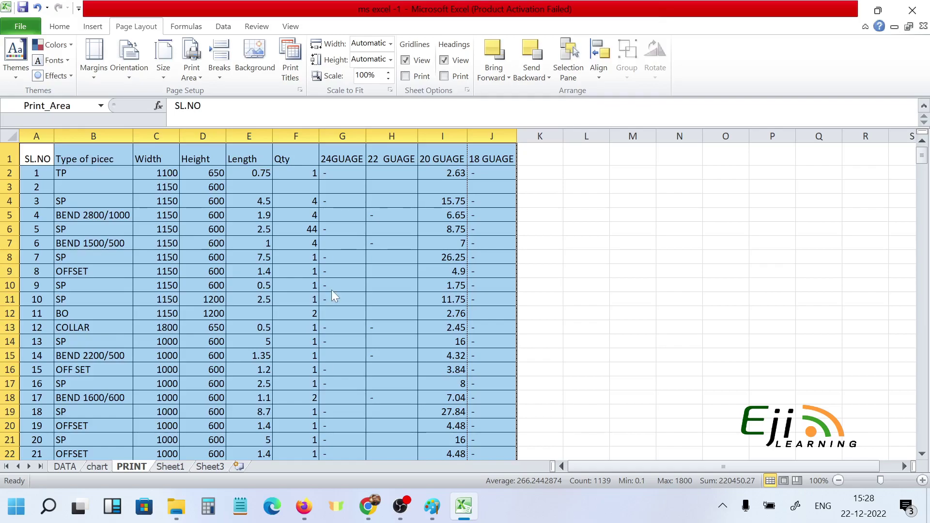
Look through the pages of the print area in the print preview, return to the sheet and deselect the table.
{"action": "key", "text": "ctrl+p"}
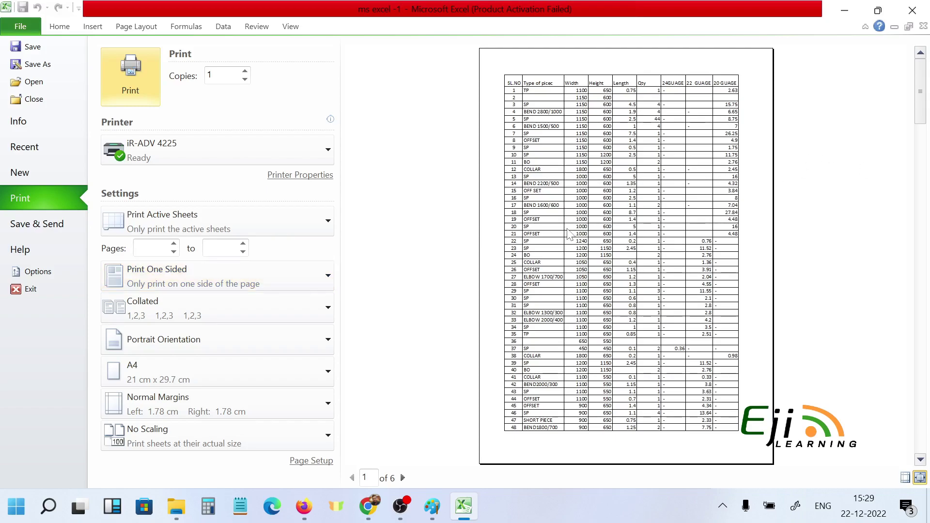
{"action": "scroll", "coordinate": [567, 231], "scroll_direction": "down", "scroll_amount": 2}
{"action": "scroll", "coordinate": [568, 231], "scroll_direction": "up", "scroll_amount": 2}
{"action": "scroll", "coordinate": [568, 233], "scroll_direction": "down", "scroll_amount": 5}
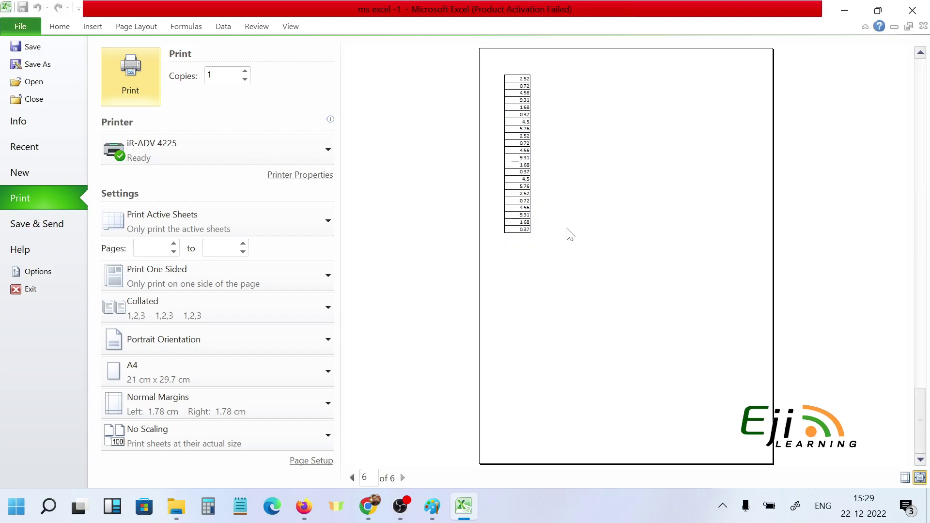
{"action": "scroll", "coordinate": [569, 234], "scroll_direction": "up", "scroll_amount": 3}
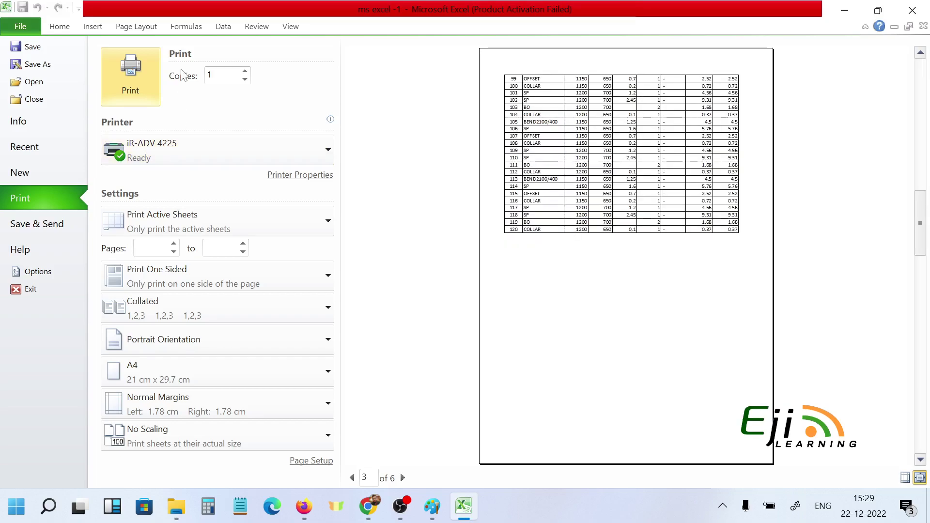
{"action": "key", "text": "Escape"}
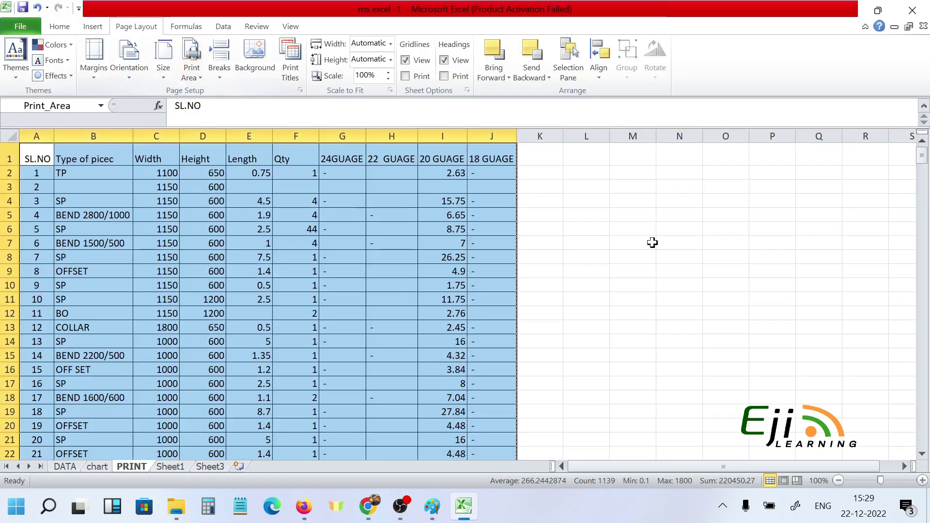
{"action": "left_click", "coordinate": [602, 201]}
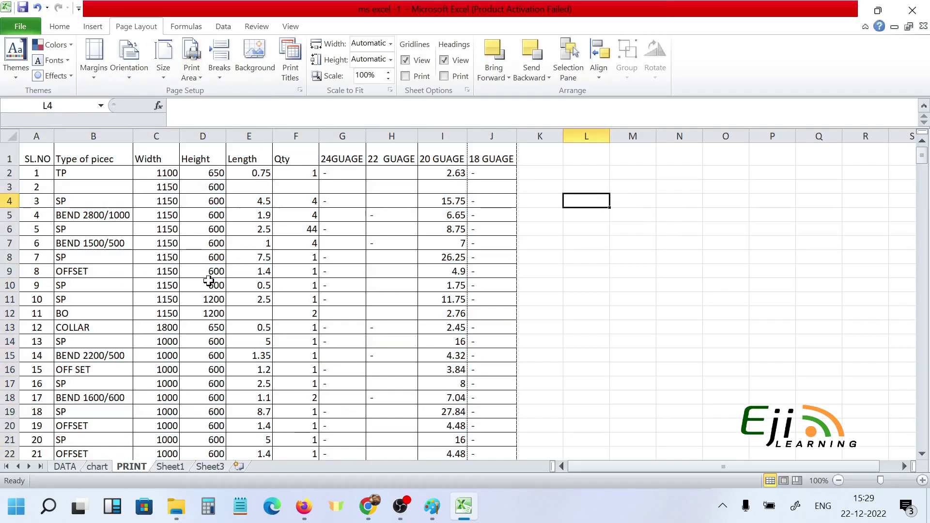
Insert a page break at cell G12 and look over the break lines across the table.
{"action": "left_click", "coordinate": [217, 74]}
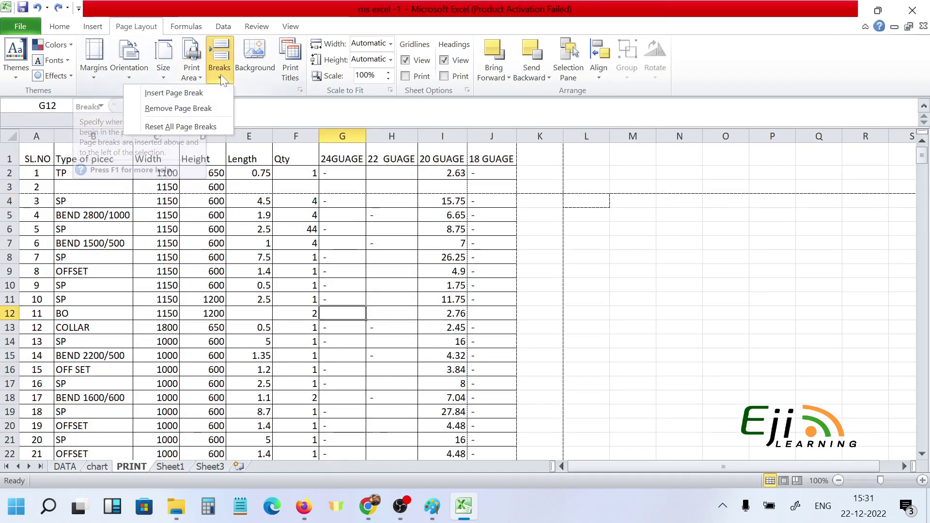
{"action": "left_click", "coordinate": [191, 95]}
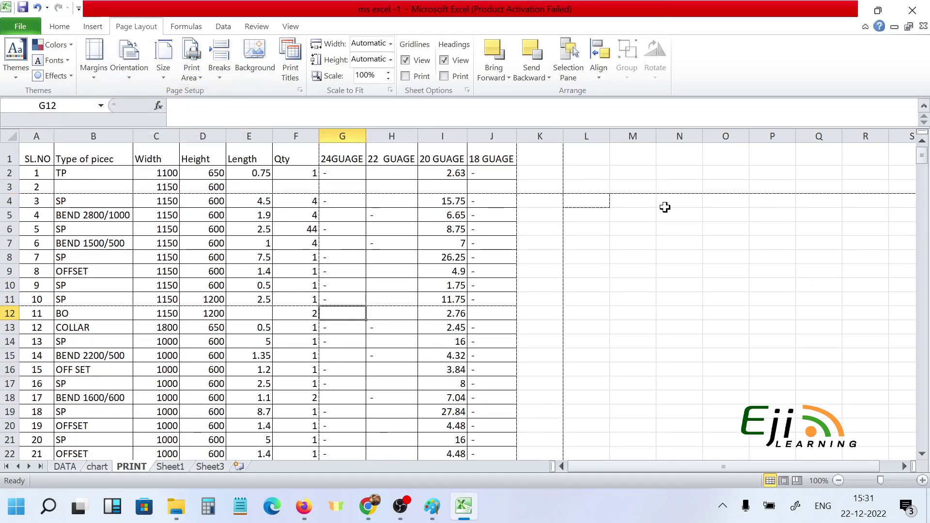
{"action": "scroll", "coordinate": [519, 320], "scroll_direction": "down", "scroll_amount": 20}
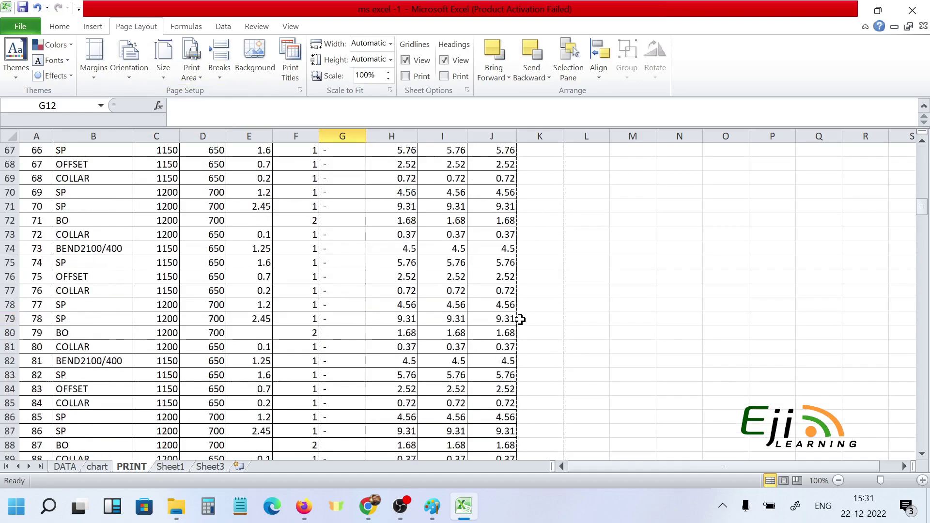
{"action": "scroll", "coordinate": [520, 320], "scroll_direction": "up", "scroll_amount": 20}
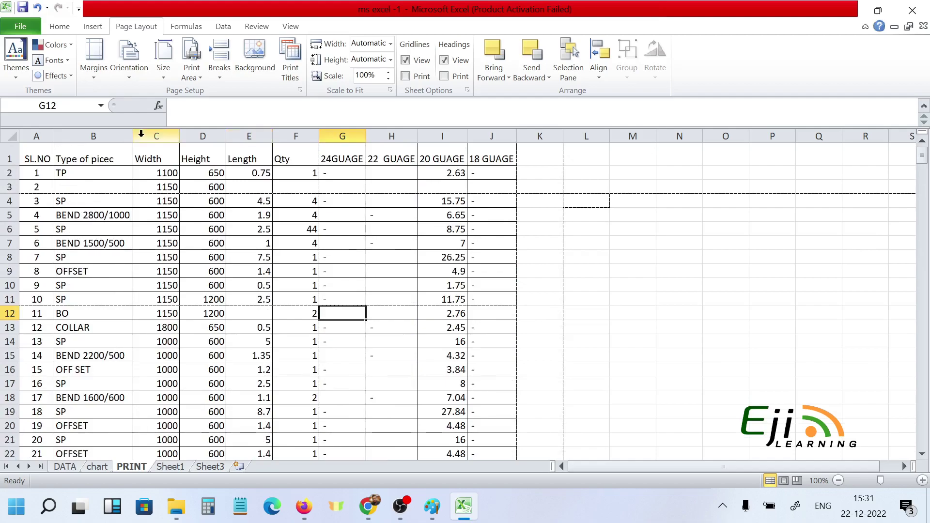
Try widening column B of the PRINT sheet in two stages and narrow it again.
{"action": "left_click_drag", "start_coordinate": [131, 136], "coordinate": [151, 137]}
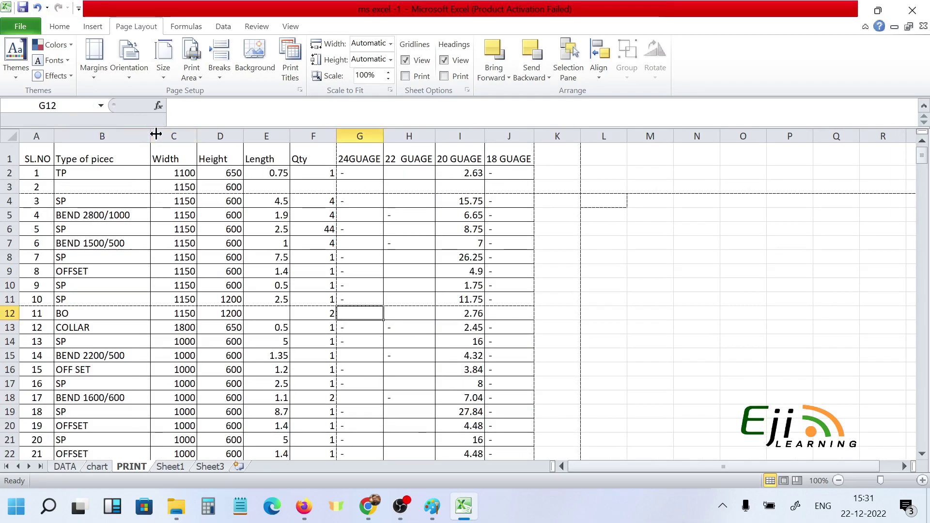
{"action": "left_click_drag", "start_coordinate": [152, 131], "coordinate": [172, 134]}
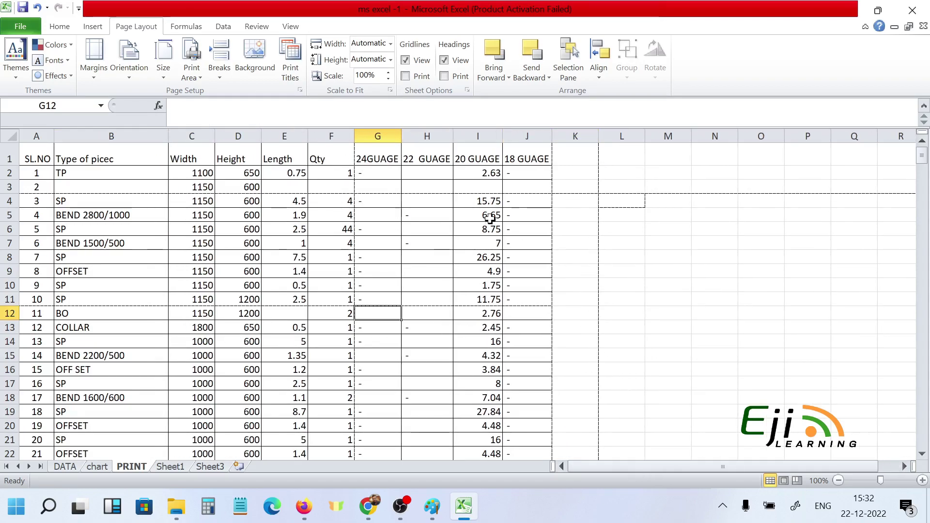
{"action": "double_click", "coordinate": [171, 133]}
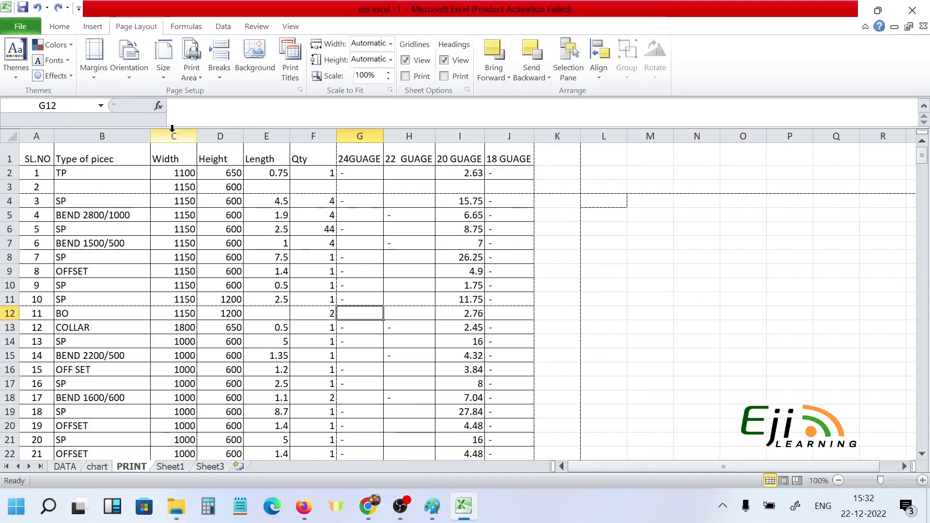
Look over the page divisions down the table and remove the page break at cell G12.
{"action": "scroll", "coordinate": [332, 187], "scroll_direction": "down", "scroll_amount": 20}
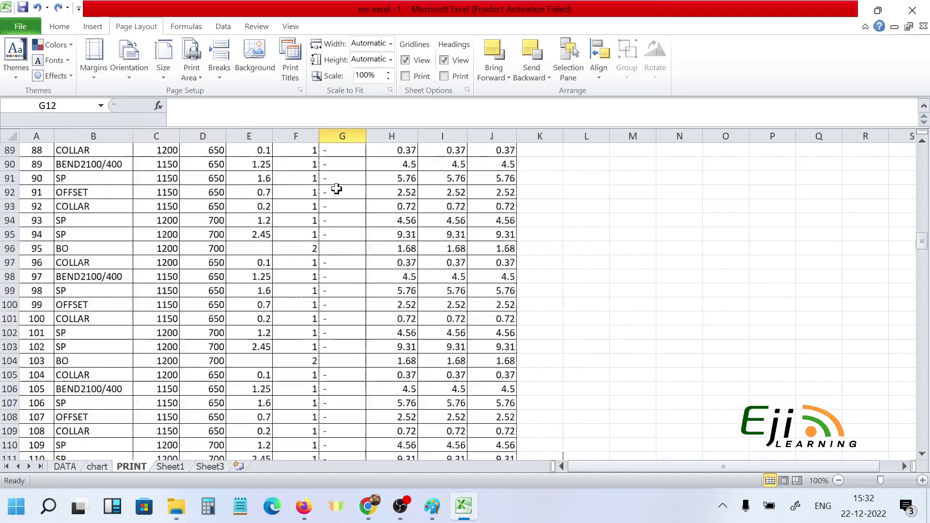
{"action": "scroll", "coordinate": [332, 187], "scroll_direction": "up", "scroll_amount": 20}
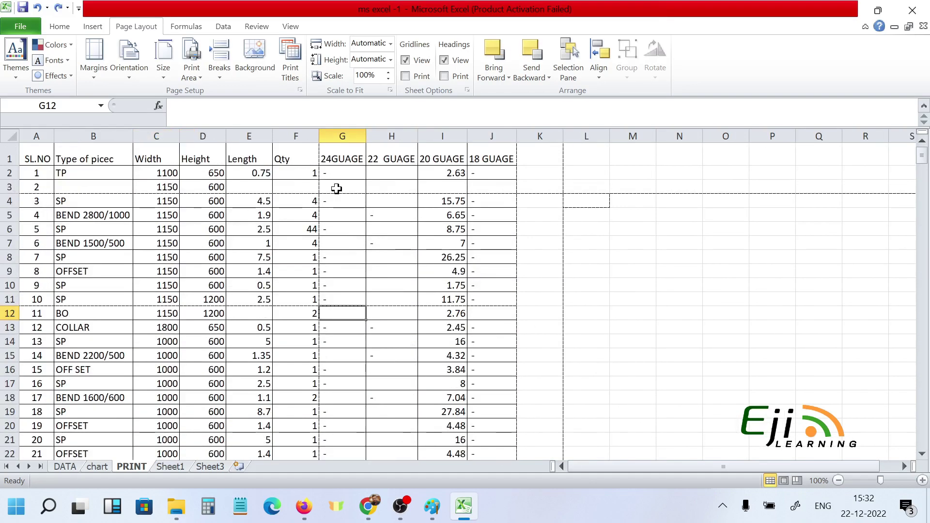
{"action": "left_click", "coordinate": [217, 70]}
{"action": "left_click", "coordinate": [197, 109]}
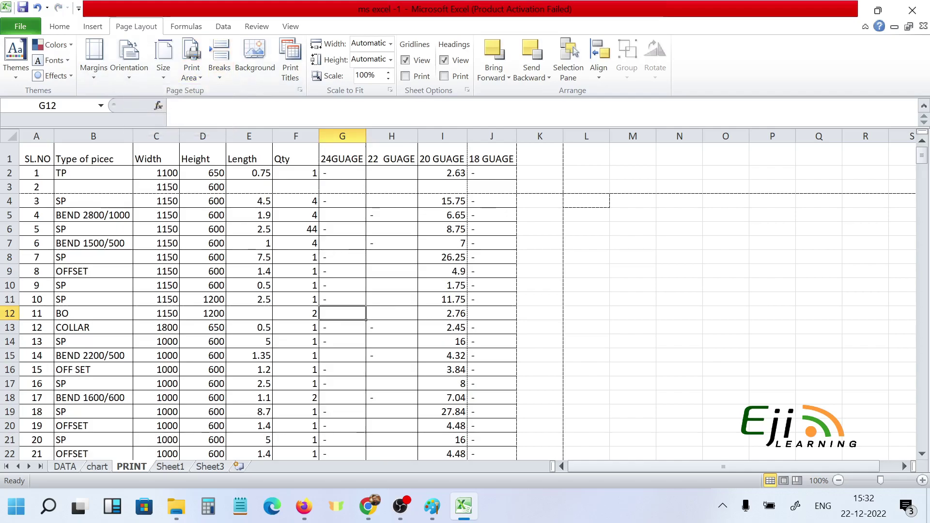
Select the entire PRINT sheet, remove its remaining page breaks and deselect the sheet.
{"action": "left_click", "coordinate": [581, 227]}
{"action": "left_click", "coordinate": [10, 136]}
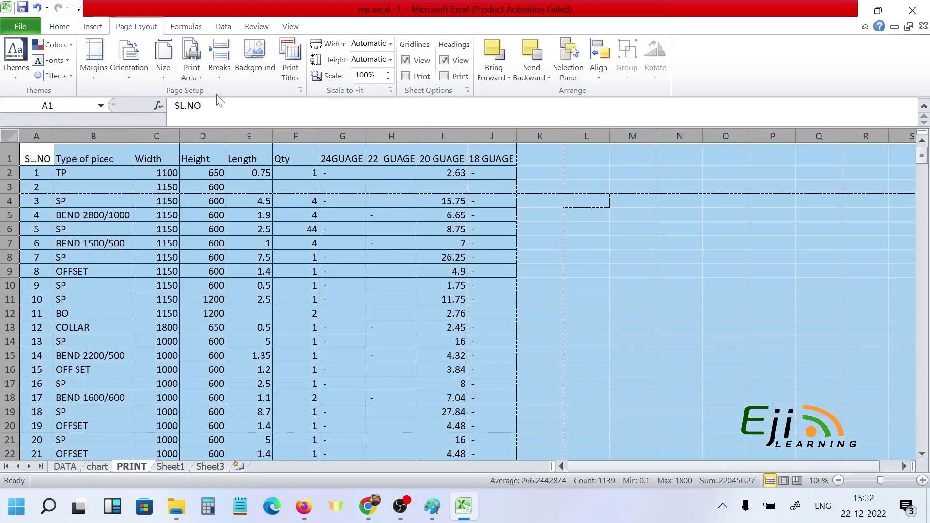
{"action": "left_click", "coordinate": [220, 71]}
{"action": "left_click", "coordinate": [205, 109]}
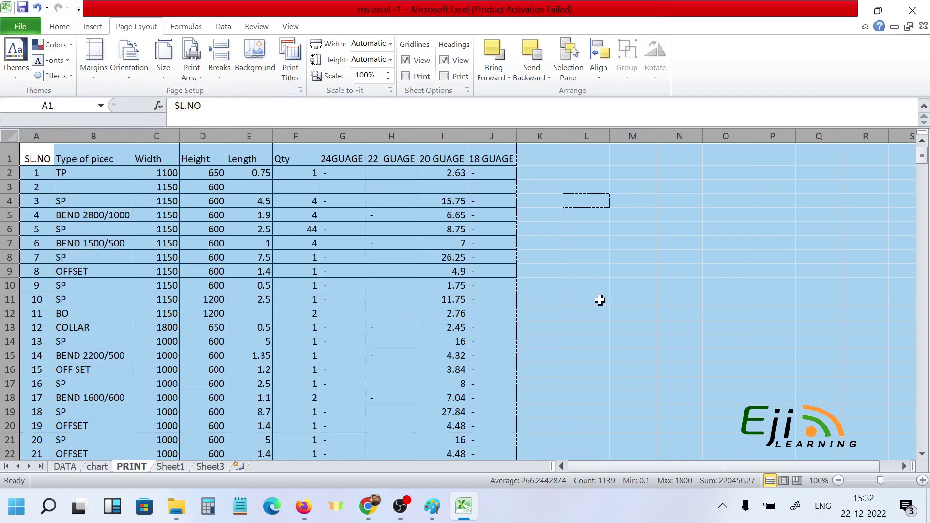
{"action": "left_click", "coordinate": [596, 301]}
{"action": "left_click", "coordinate": [306, 273]}
{"action": "left_click_drag", "start_coordinate": [702, 219], "coordinate": [533, 216]}
{"action": "left_click", "coordinate": [93, 200]}
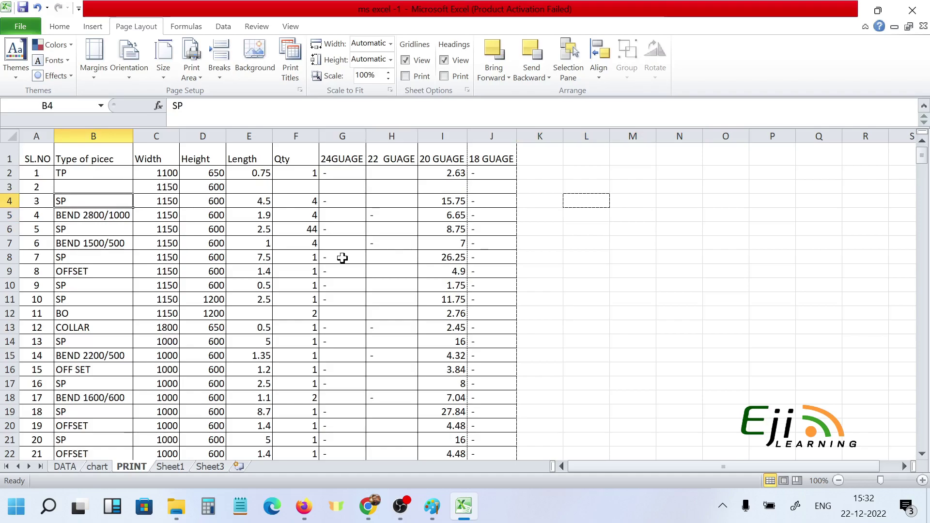
Examine the whole length of the table for remaining page break lines.
{"action": "scroll", "coordinate": [329, 303], "scroll_direction": "down", "scroll_amount": 20}
{"action": "scroll", "coordinate": [332, 304], "scroll_direction": "up", "scroll_amount": 20}
{"action": "scroll", "coordinate": [331, 303], "scroll_direction": "down", "scroll_amount": 20}
{"action": "scroll", "coordinate": [331, 304], "scroll_direction": "up", "scroll_amount": 20}
{"action": "scroll", "coordinate": [331, 304], "scroll_direction": "down", "scroll_amount": 7}
{"action": "scroll", "coordinate": [331, 303], "scroll_direction": "down", "scroll_amount": 20}
{"action": "scroll", "coordinate": [330, 304], "scroll_direction": "up", "scroll_amount": 20}
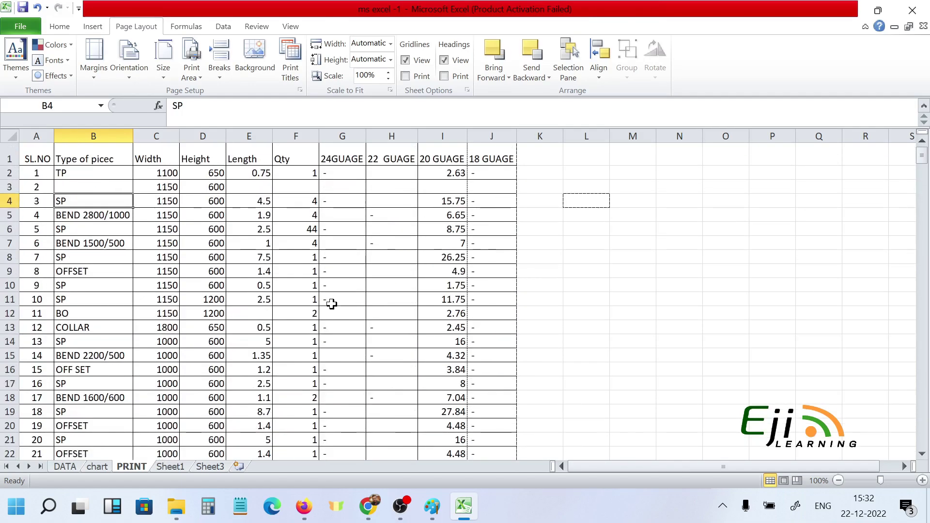
View the picture chooser for the sheet background and close it without choosing an image.
{"action": "left_click", "coordinate": [255, 62]}
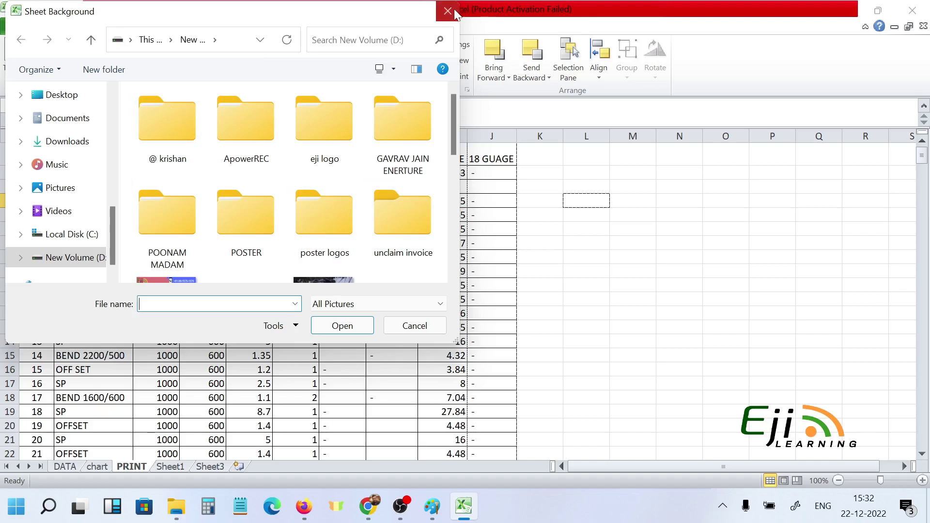
{"action": "left_click", "coordinate": [448, 11]}
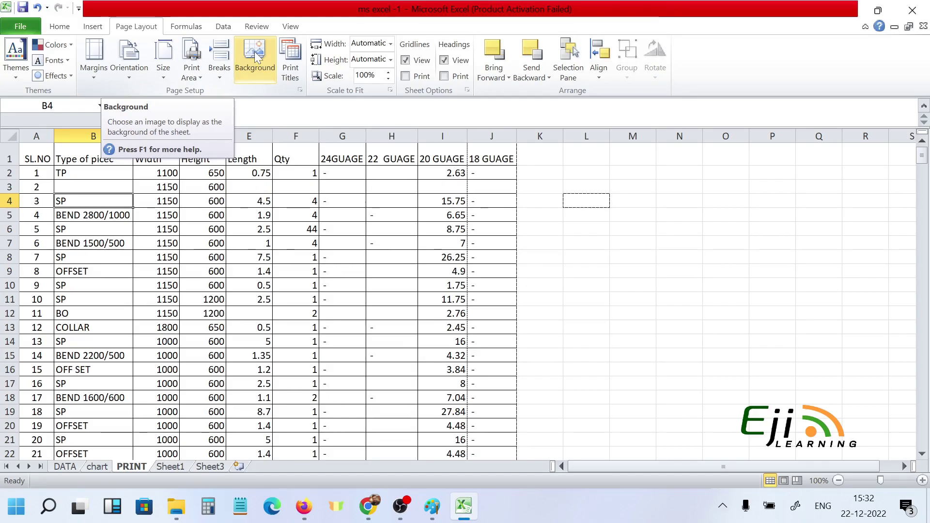
View the print titles settings in Page Setup, check the print preview and return to the sheet.
{"action": "left_click", "coordinate": [286, 73]}
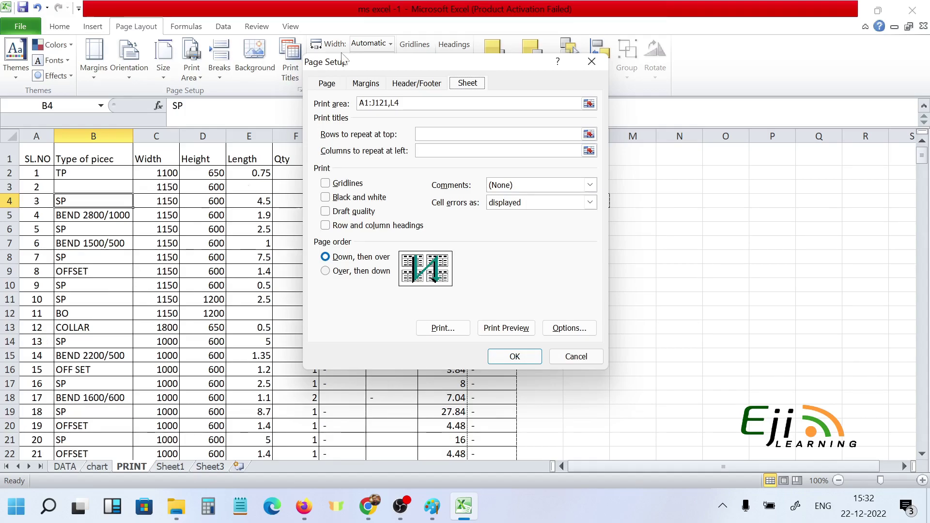
{"action": "left_click_drag", "start_coordinate": [390, 65], "coordinate": [612, 115]}
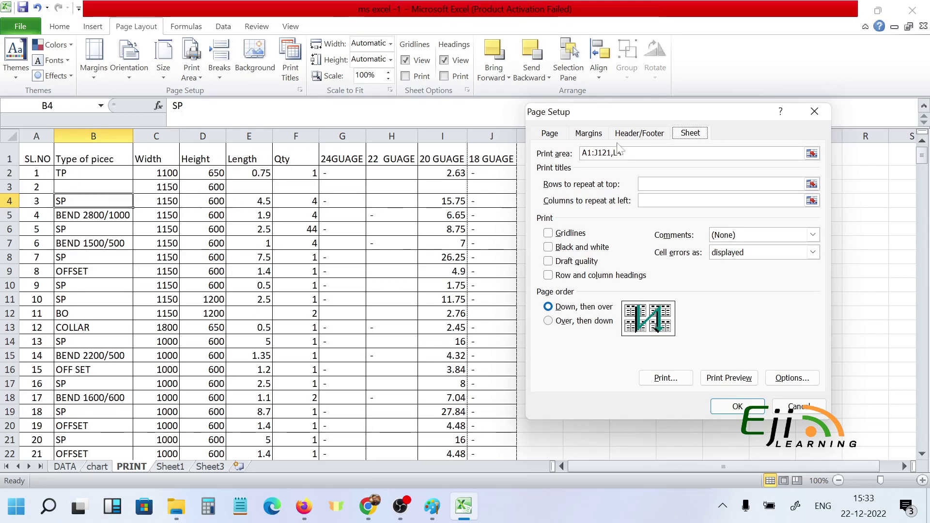
{"action": "left_click", "coordinate": [812, 115]}
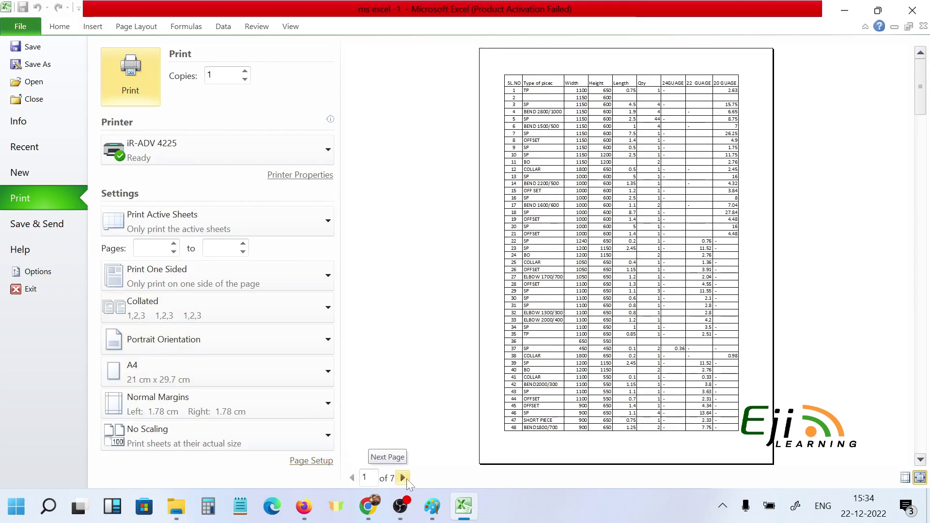
{"action": "key", "text": "Escape"}
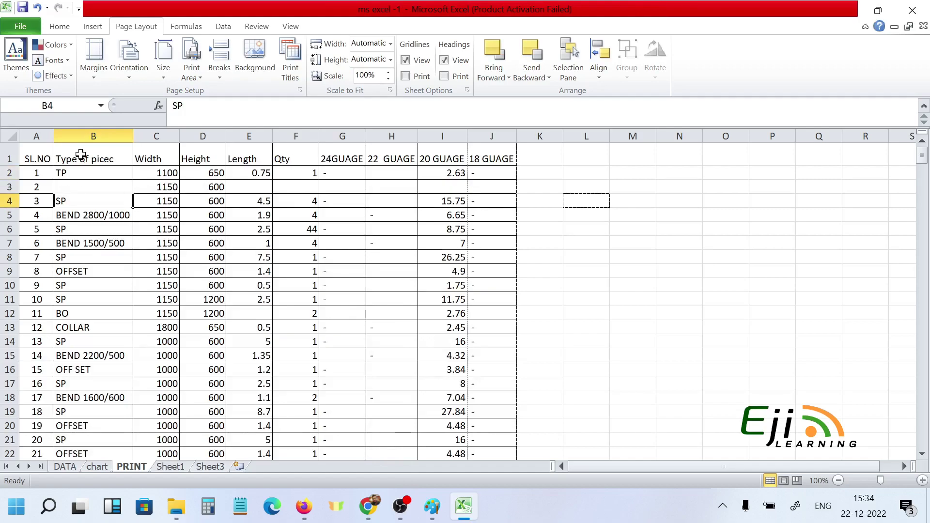
{"action": "left_click", "coordinate": [3, 153]}
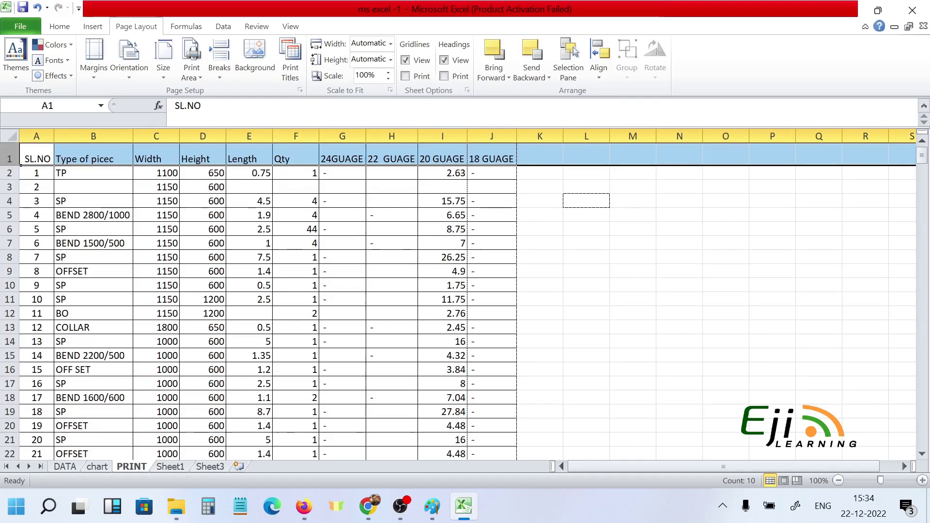
{"action": "left_click", "coordinate": [293, 71]}
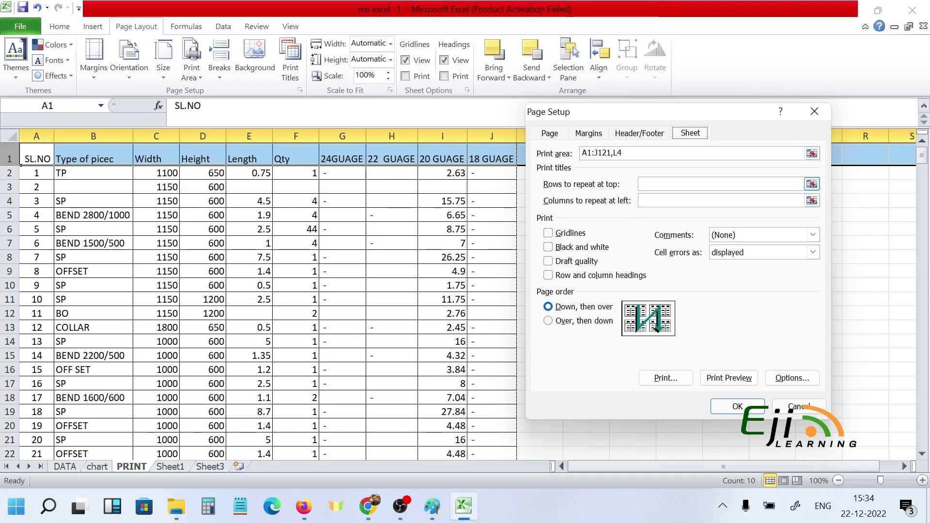
{"action": "key", "text": "Tab"}
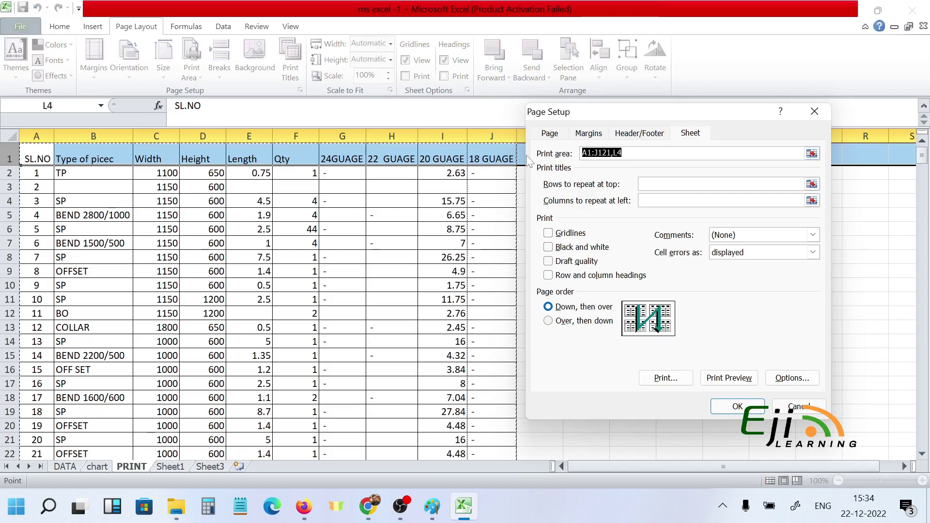
{"action": "key", "text": "BackSpace"}
{"action": "left_click", "coordinate": [494, 174]}
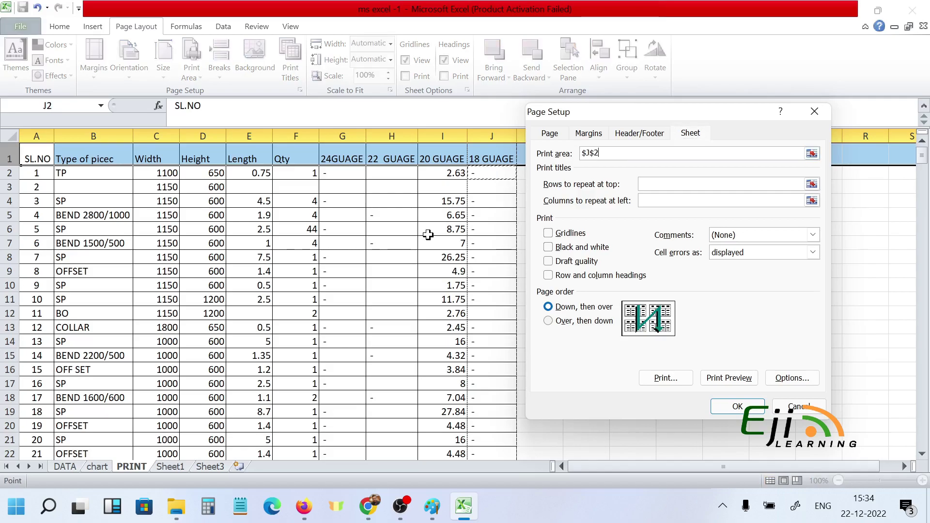
{"action": "key", "text": "Escape"}
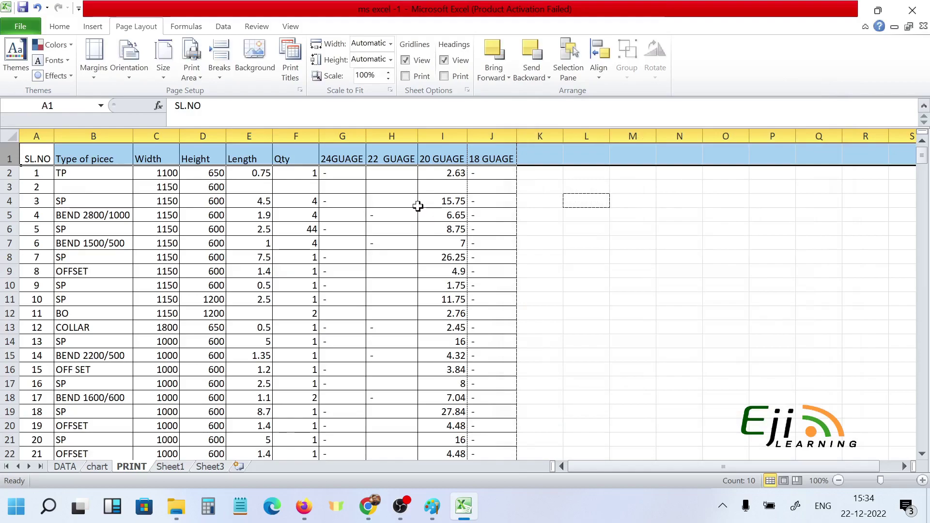
{"action": "left_click", "coordinate": [300, 91]}
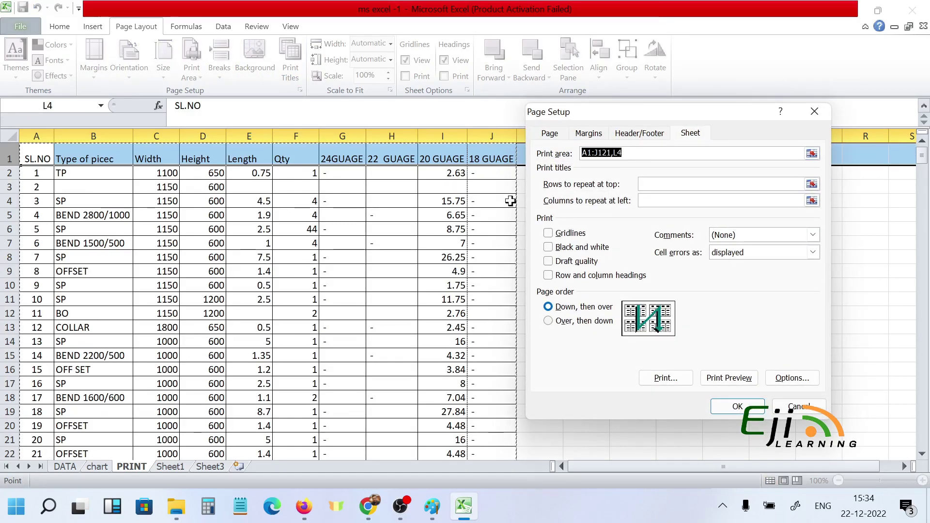
{"action": "key", "text": "Delete"}
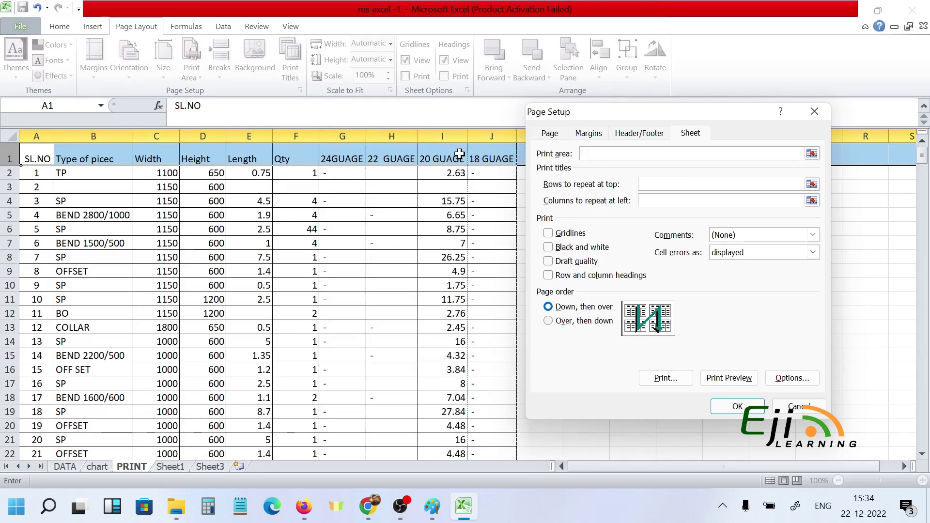
{"action": "key", "text": "Return"}
{"action": "left_click", "coordinate": [36, 187]}
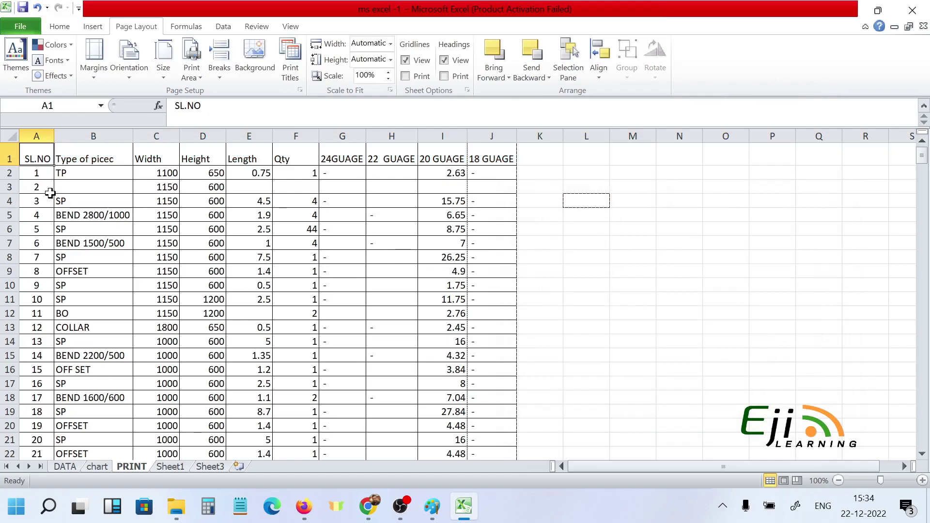
Try row 1 as the row to repeat at top in the print titles, clear the entry and close Page Setup.
{"action": "left_click", "coordinate": [290, 60]}
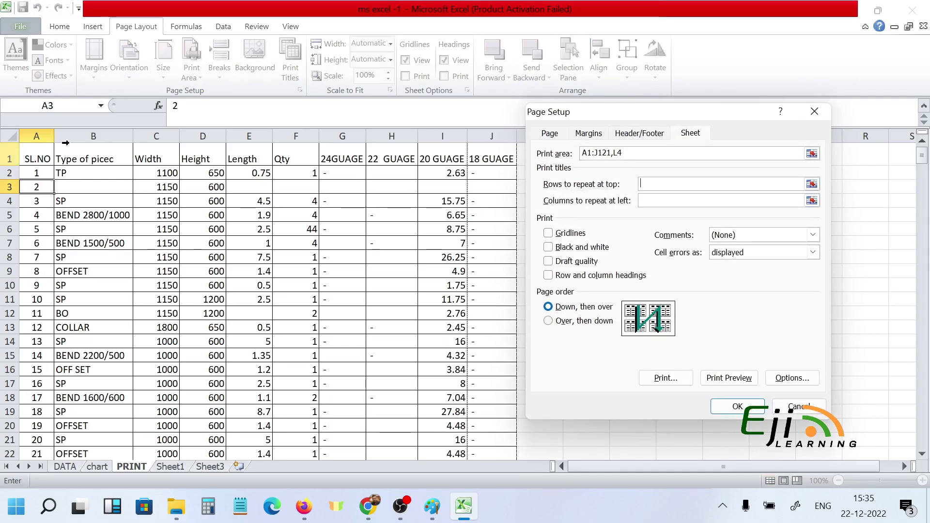
{"action": "left_click", "coordinate": [13, 156]}
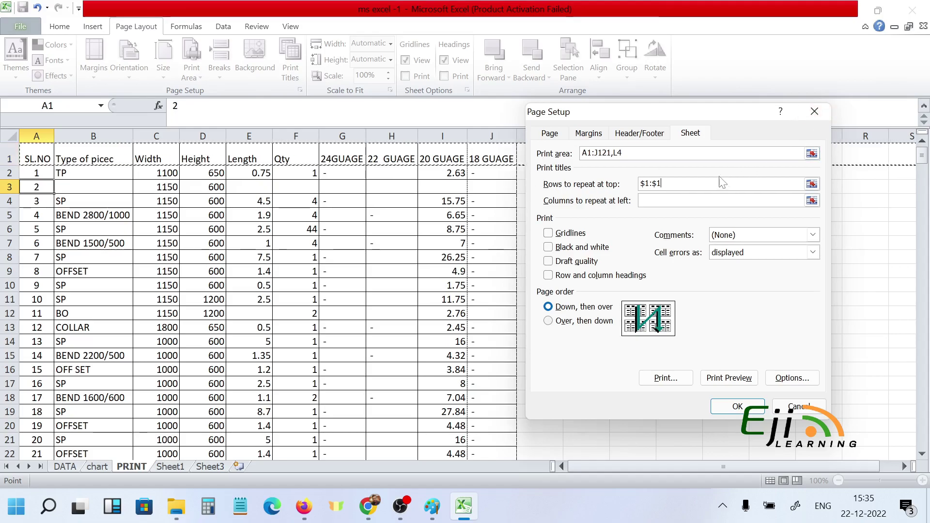
{"action": "left_click", "coordinate": [667, 182]}
{"action": "key", "text": "BackSpace"}
{"action": "key", "text": "BackSpace"}
{"action": "key", "text": "BackSpace"}
{"action": "key", "text": "BackSpace"}
{"action": "key", "text": "BackSpace"}
{"action": "left_click", "coordinate": [814, 113]}
{"action": "left_click", "coordinate": [442, 294]}
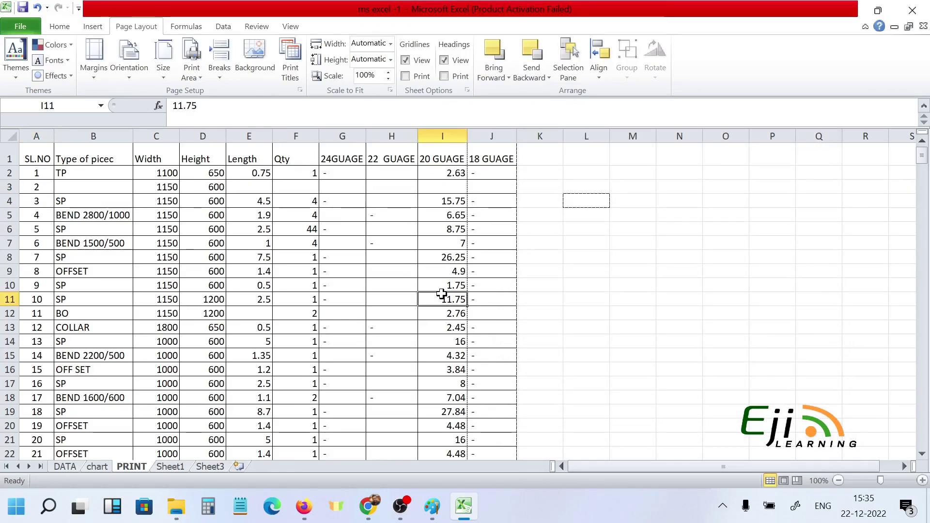
Compare the first two pages of the PRINT sheet in the print preview for a repeated header row.
{"action": "left_click", "coordinate": [30, 28]}
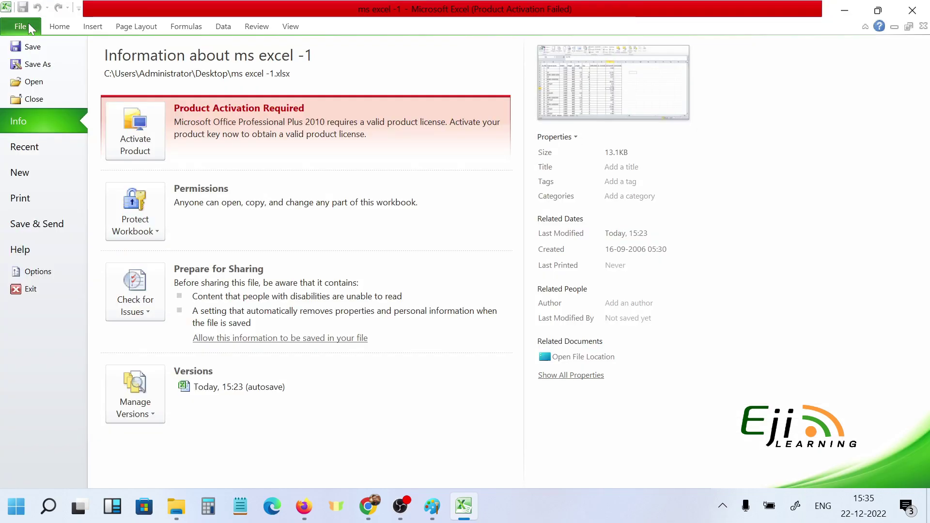
{"action": "left_click", "coordinate": [22, 198]}
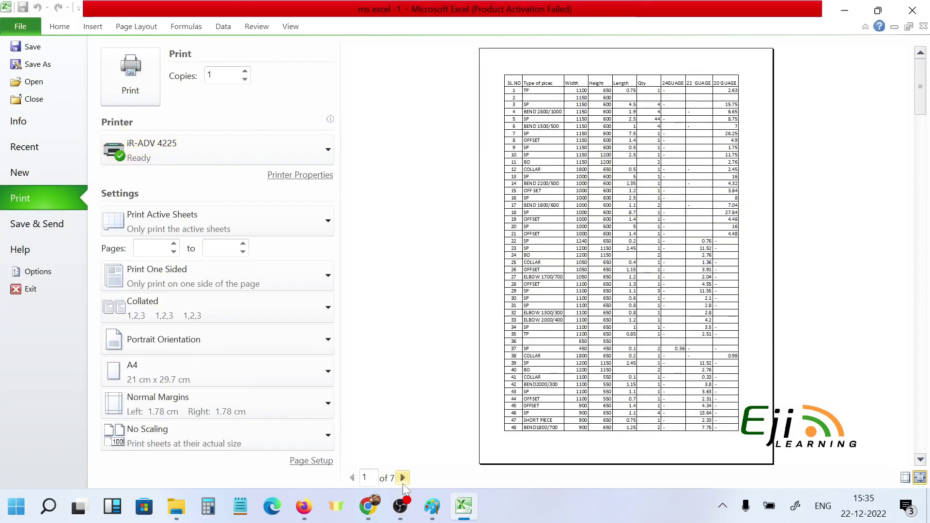
{"action": "left_click", "coordinate": [402, 478]}
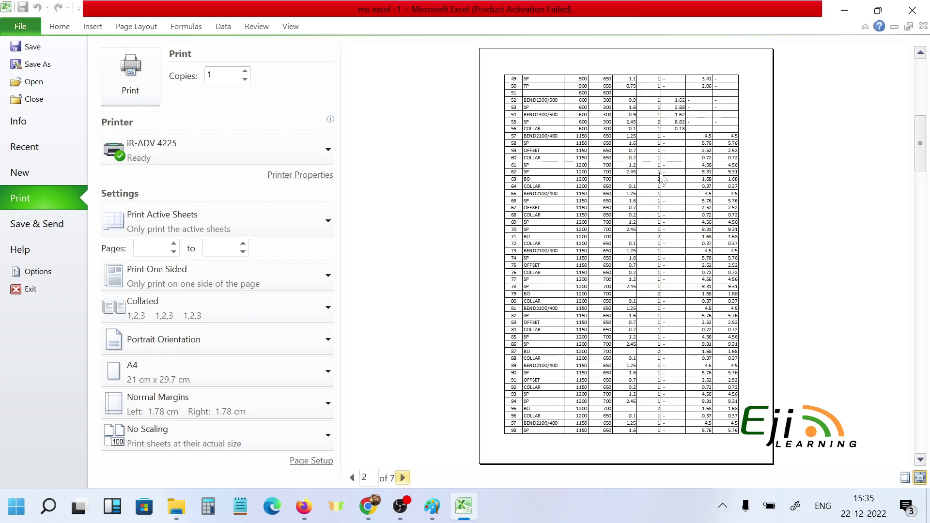
{"action": "scroll", "coordinate": [655, 225], "scroll_direction": "up", "scroll_amount": 1}
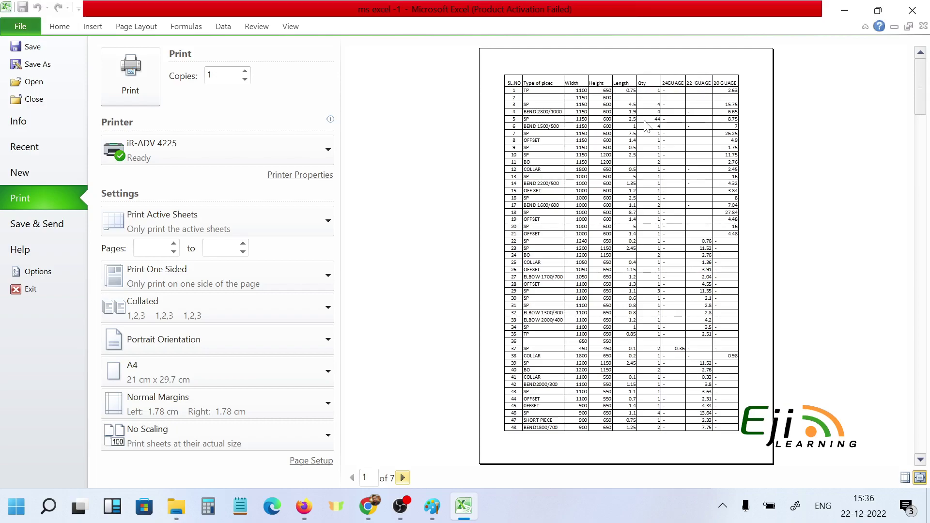
Finish checking the second preview page, return to the sheet and set row 1 as the row to repeat at top.
{"action": "scroll", "coordinate": [637, 161], "scroll_direction": "down", "scroll_amount": 1}
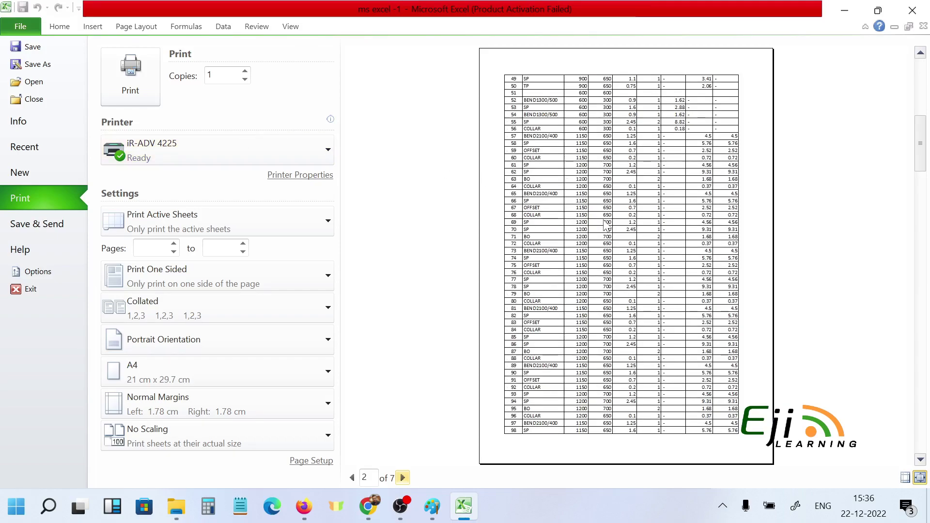
{"action": "key", "text": "Escape"}
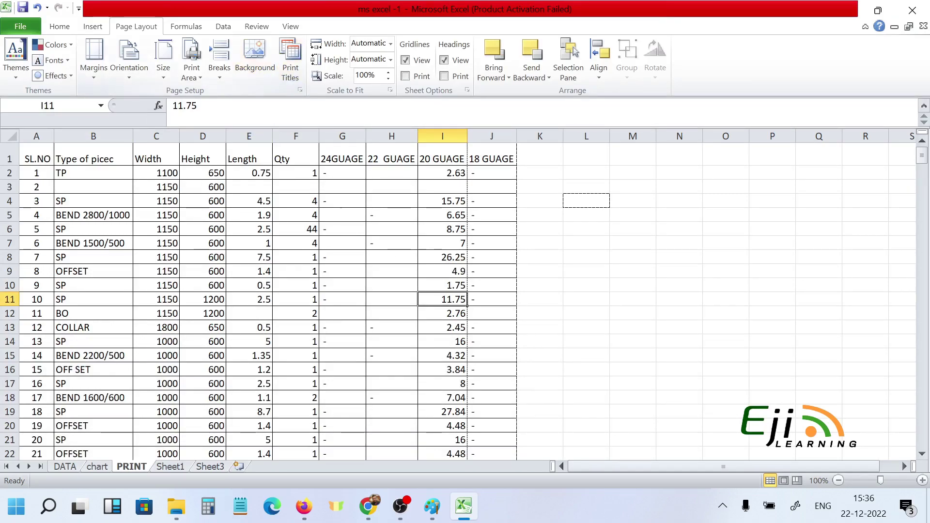
{"action": "left_click", "coordinate": [291, 72]}
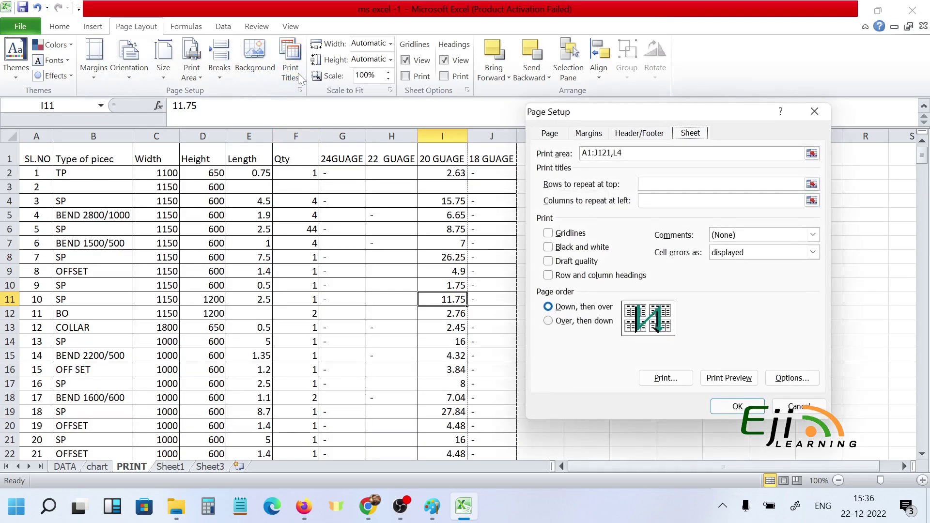
{"action": "left_click", "coordinate": [661, 184]}
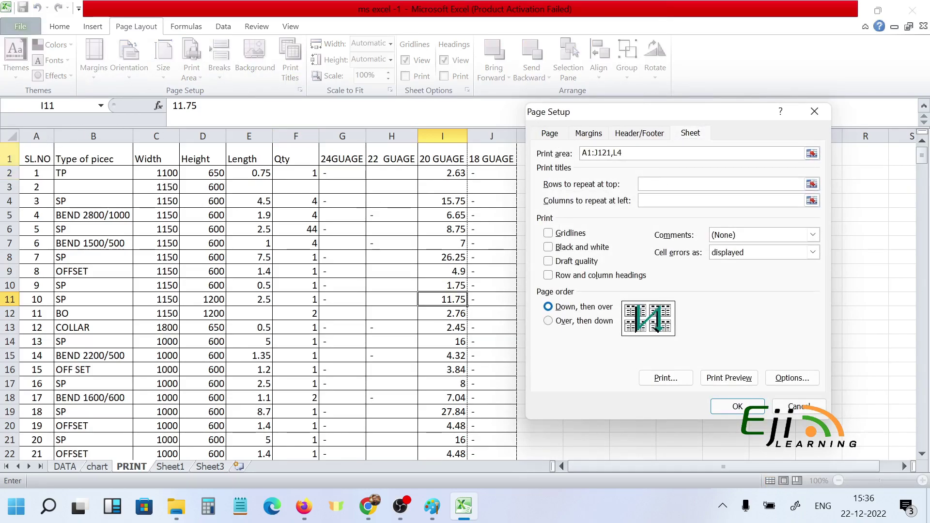
{"action": "left_click", "coordinate": [7, 157]}
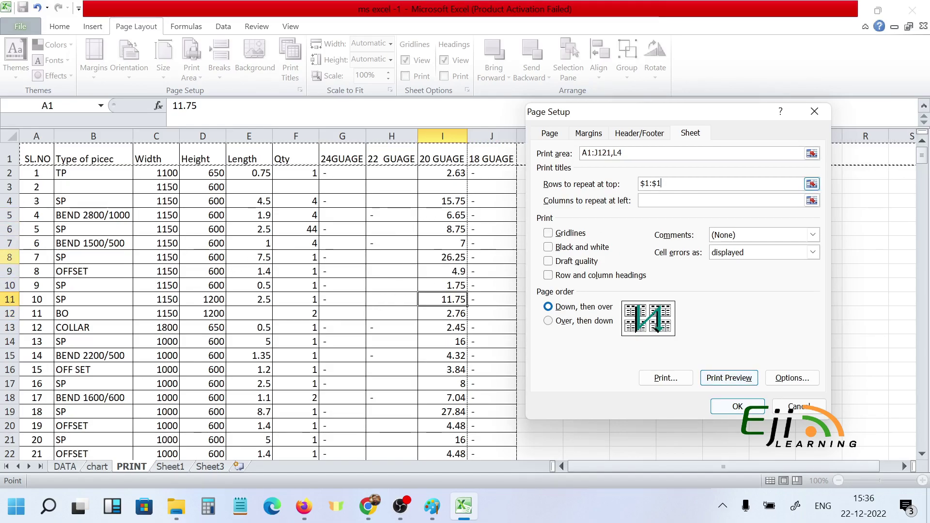
View the page margin settings and the list of preset headers in Page Setup, keeping the header at (none).
{"action": "left_click", "coordinate": [590, 135]}
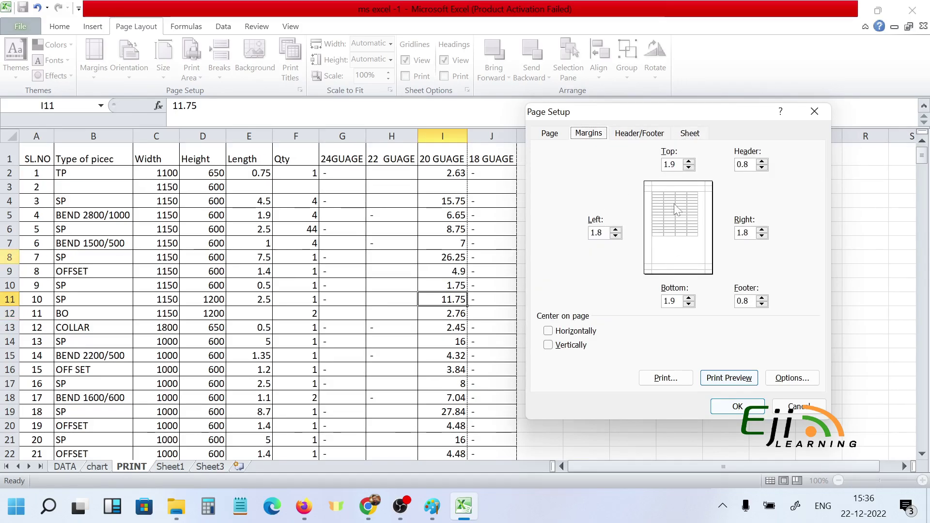
{"action": "left_click", "coordinate": [646, 137]}
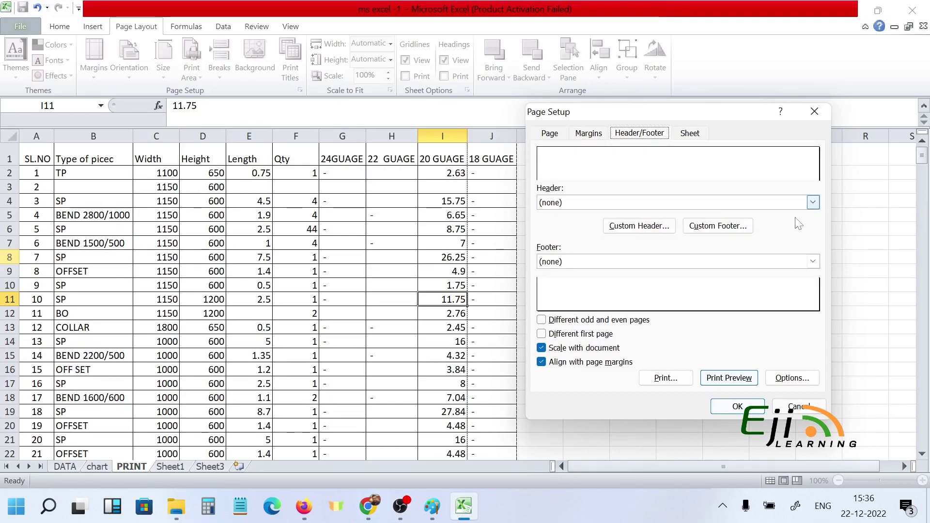
{"action": "left_click", "coordinate": [813, 204]}
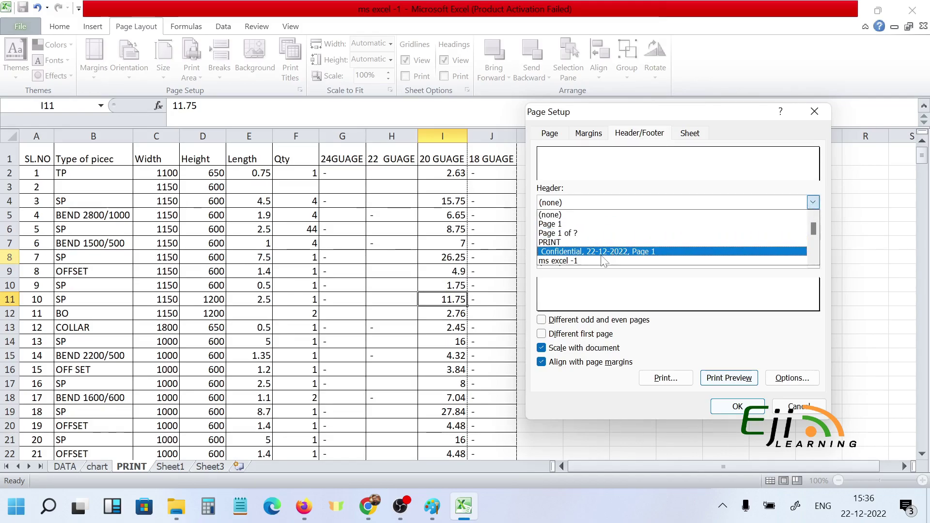
{"action": "left_click", "coordinate": [561, 216]}
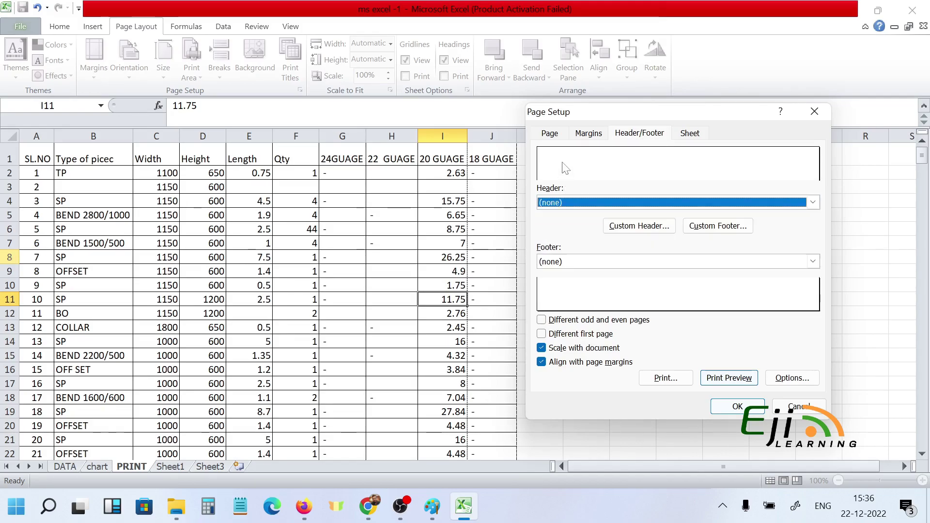
Try the PRINT preset as the page header and reset the header to (none).
{"action": "left_click", "coordinate": [812, 203]}
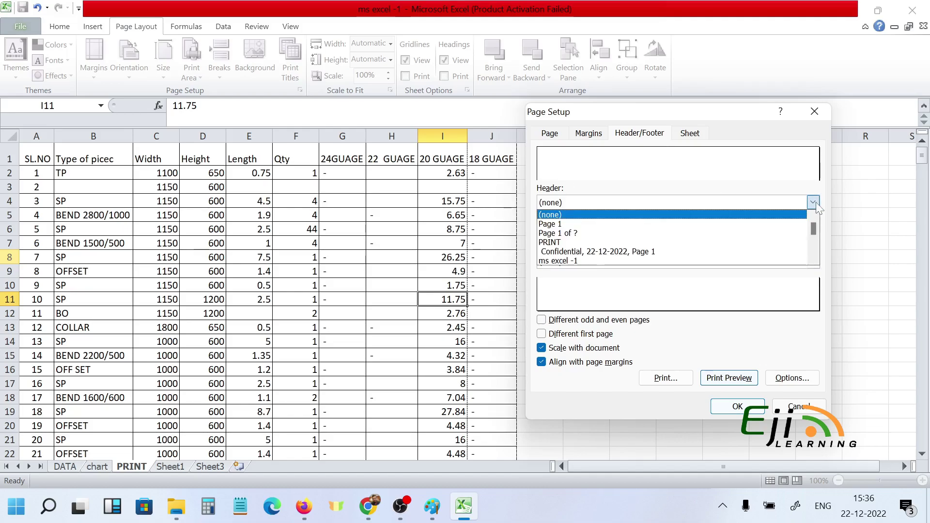
{"action": "left_click_drag", "start_coordinate": [812, 226], "coordinate": [816, 177]}
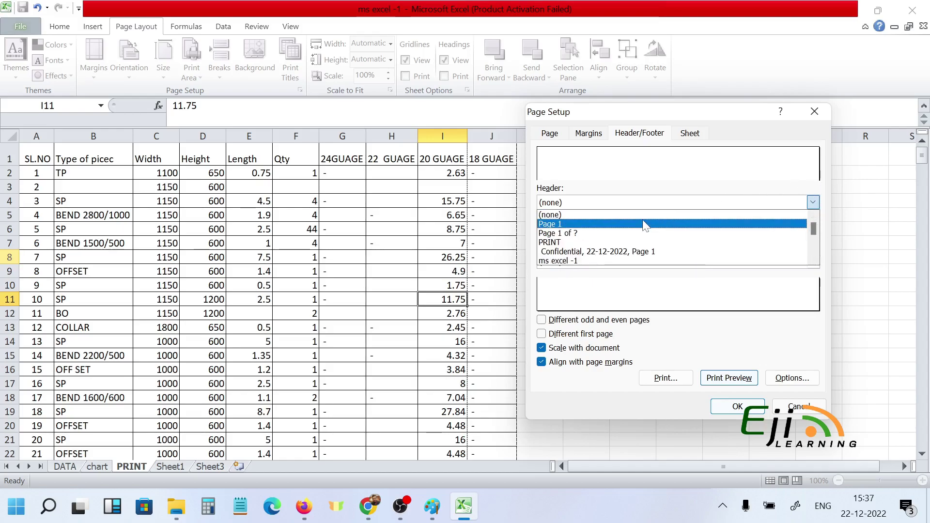
{"action": "left_click", "coordinate": [633, 245]}
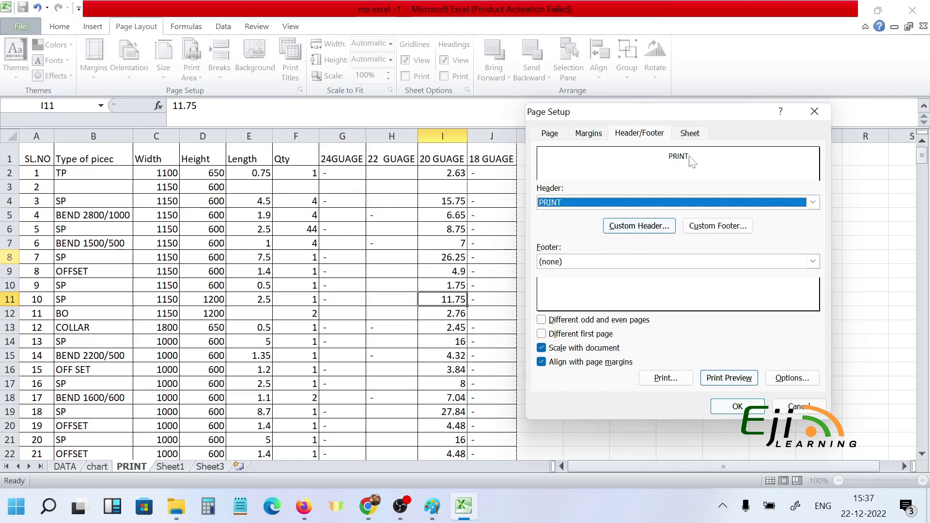
{"action": "left_click", "coordinate": [813, 202]}
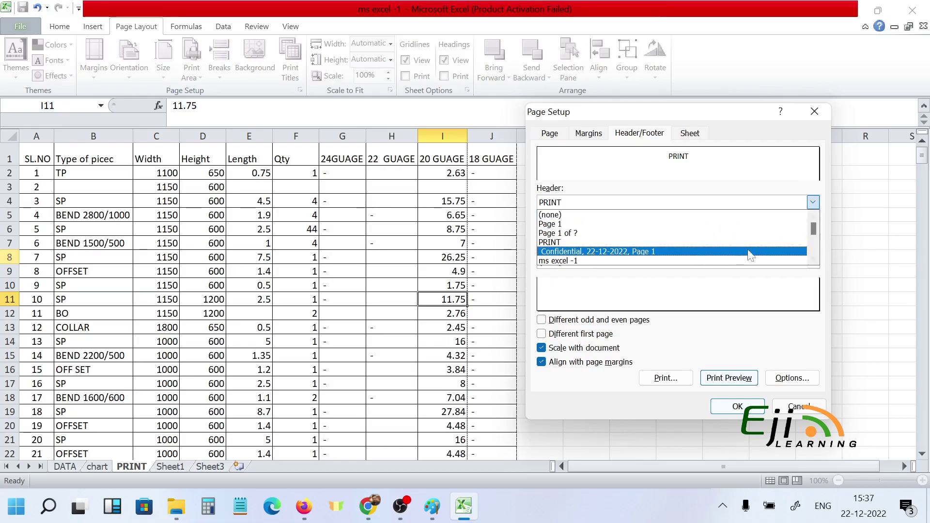
{"action": "left_click", "coordinate": [749, 214]}
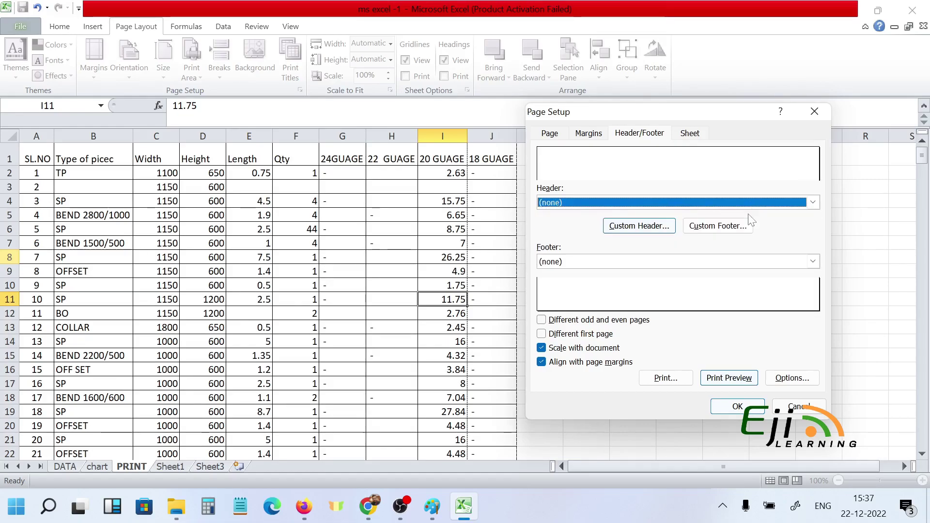
Create a custom page header with EJI LEARNING in the center section.
{"action": "left_click", "coordinate": [654, 229]}
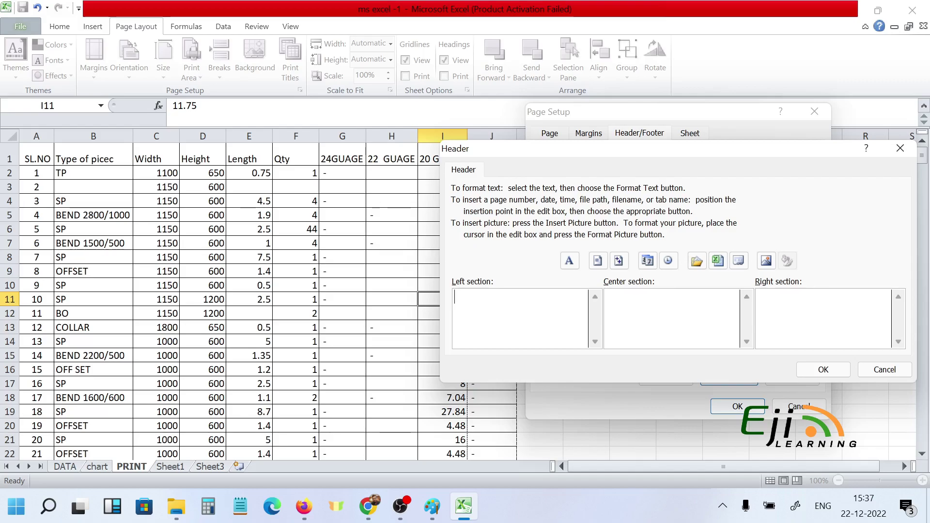
{"action": "key", "text": "Tab"}
{"action": "type", "text": "EJI LEAR"}
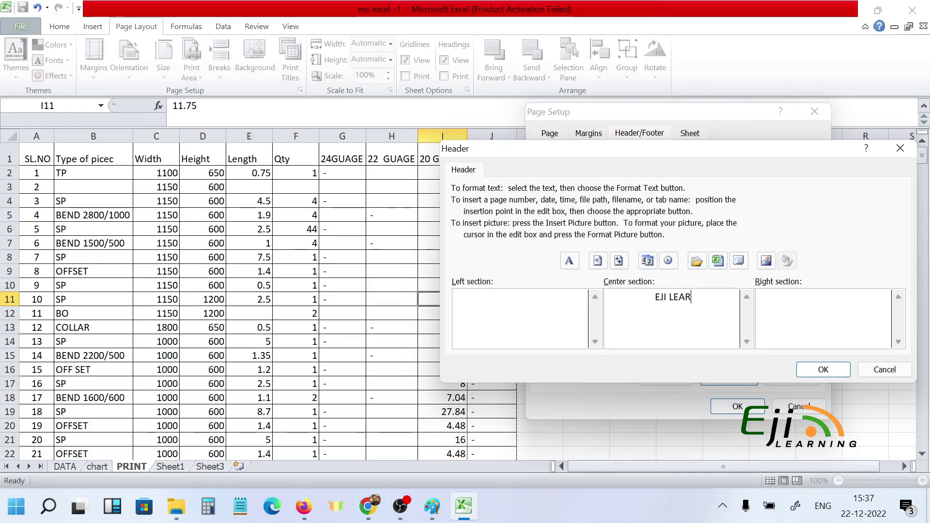
{"action": "type", "text": "NING"}
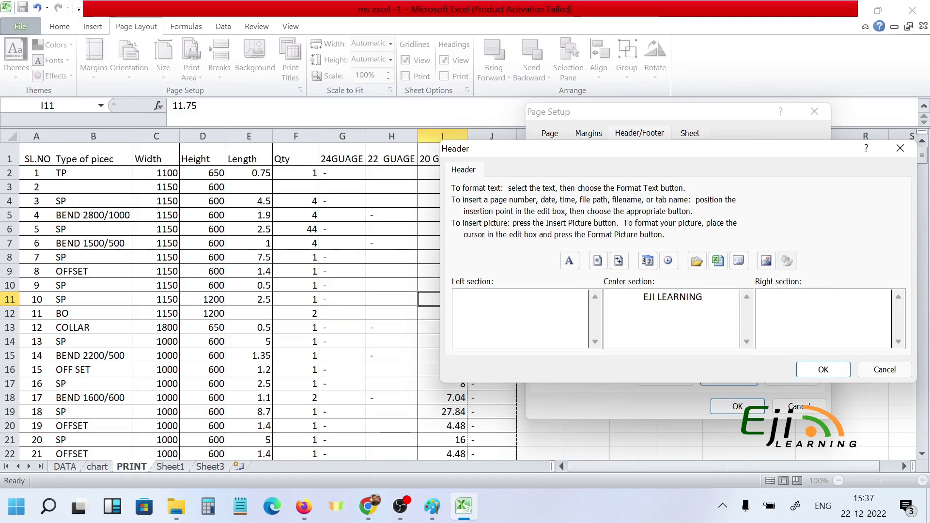
{"action": "left_click", "coordinate": [822, 370]}
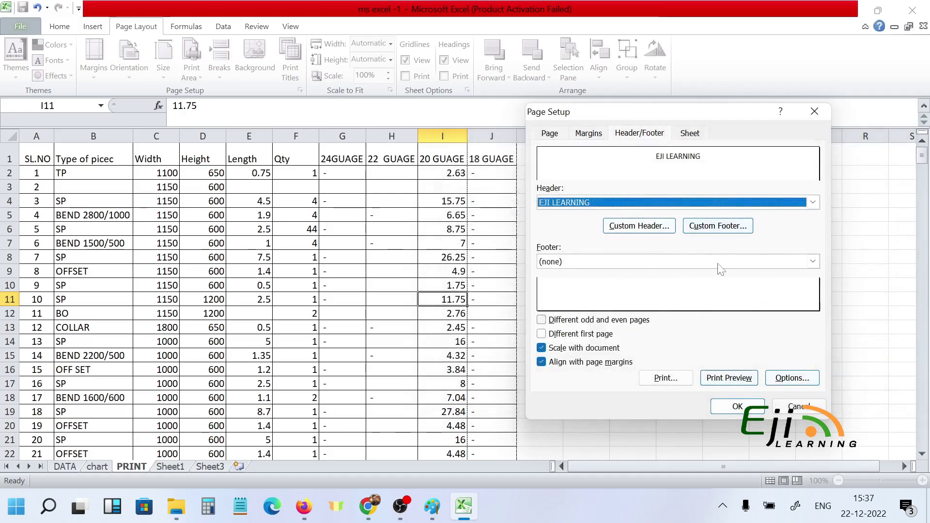
Compare the Page 1 and Page 1 of ? footer presets, choose Page 1 of ? and apply the page setup.
{"action": "left_click", "coordinate": [813, 261]}
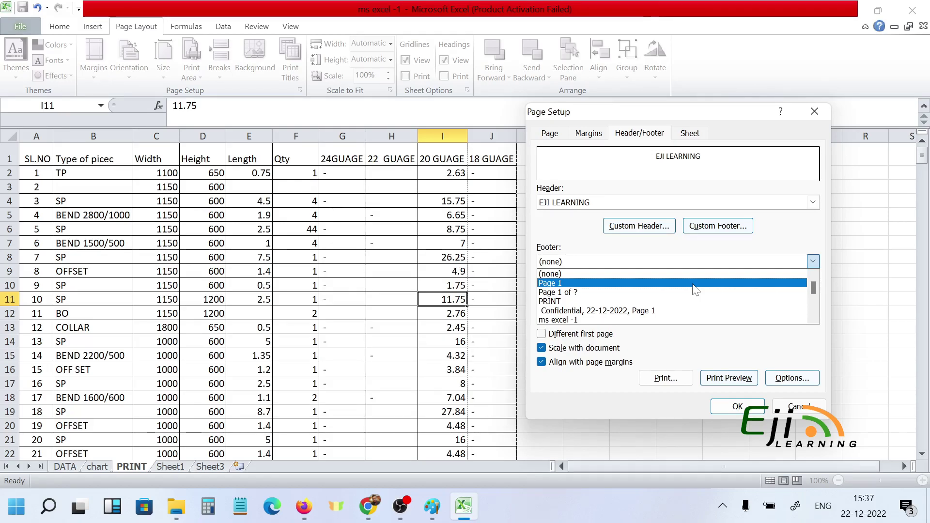
{"action": "left_click", "coordinate": [664, 293]}
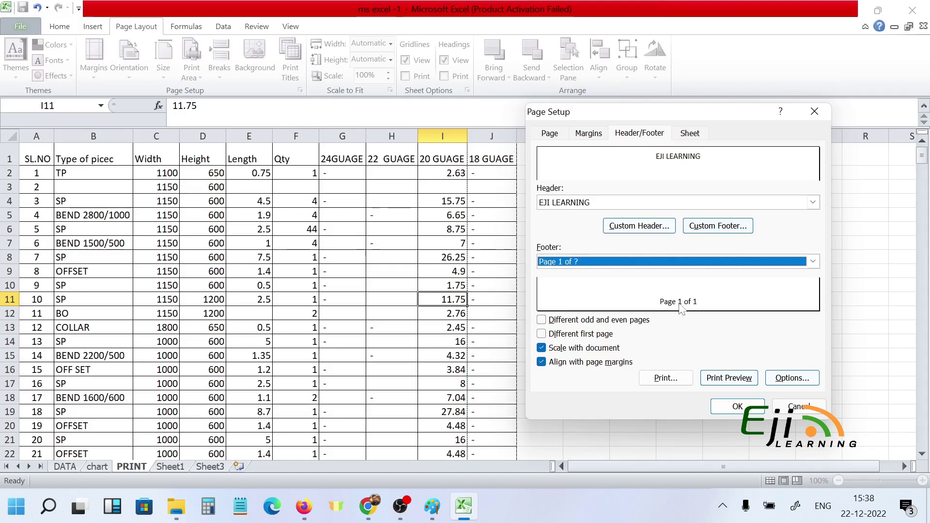
{"action": "left_click", "coordinate": [678, 261]}
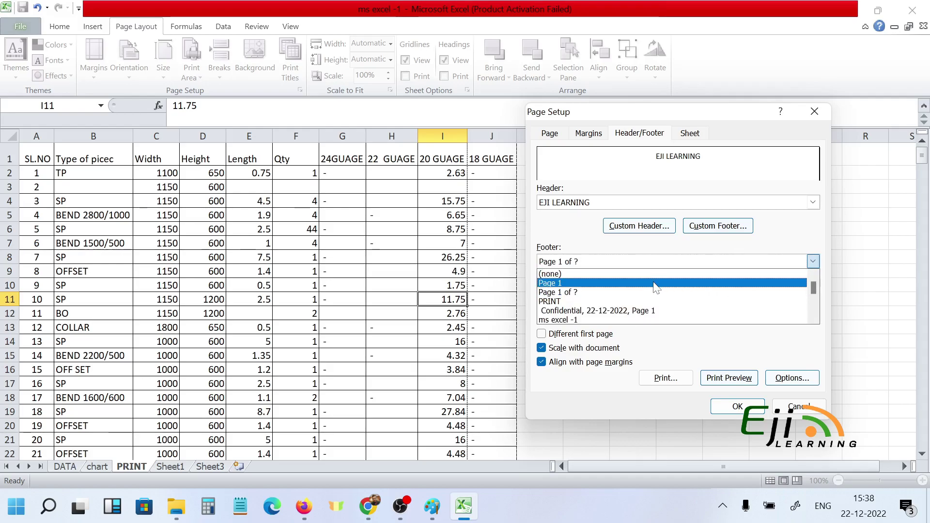
{"action": "left_click", "coordinate": [664, 286]}
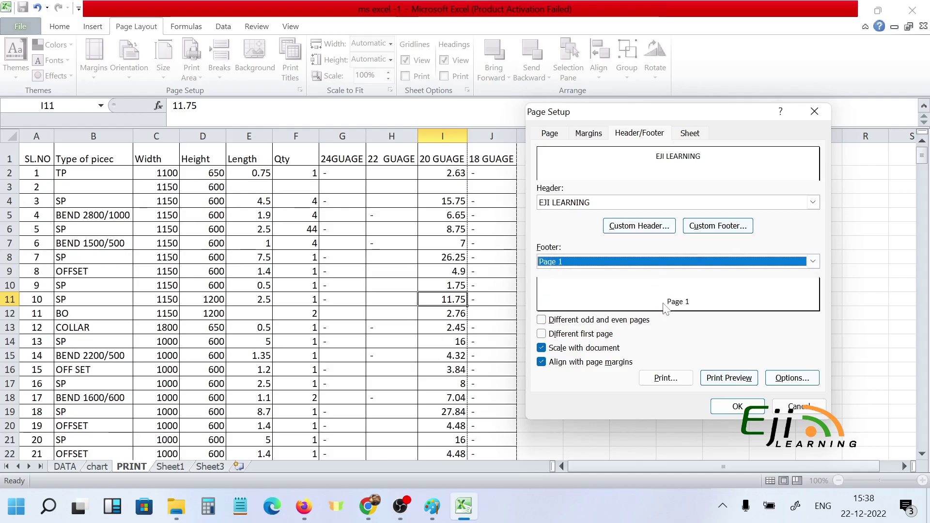
{"action": "left_click", "coordinate": [812, 262]}
{"action": "left_click", "coordinate": [703, 292]}
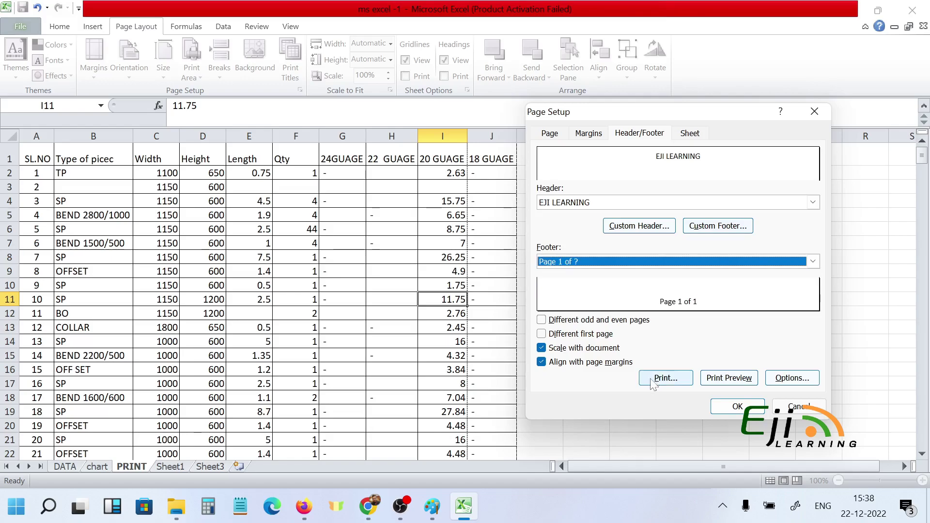
{"action": "left_click", "coordinate": [734, 407]}
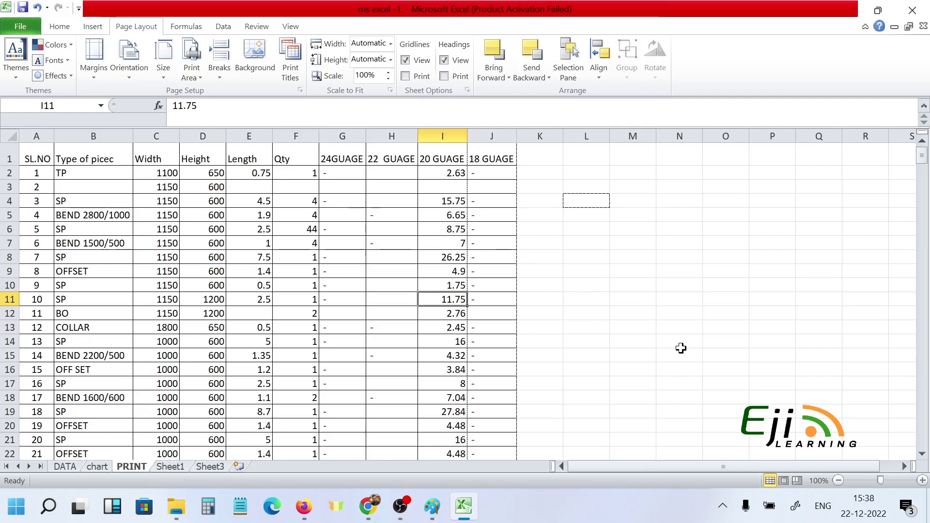
{"action": "key", "text": "F12"}
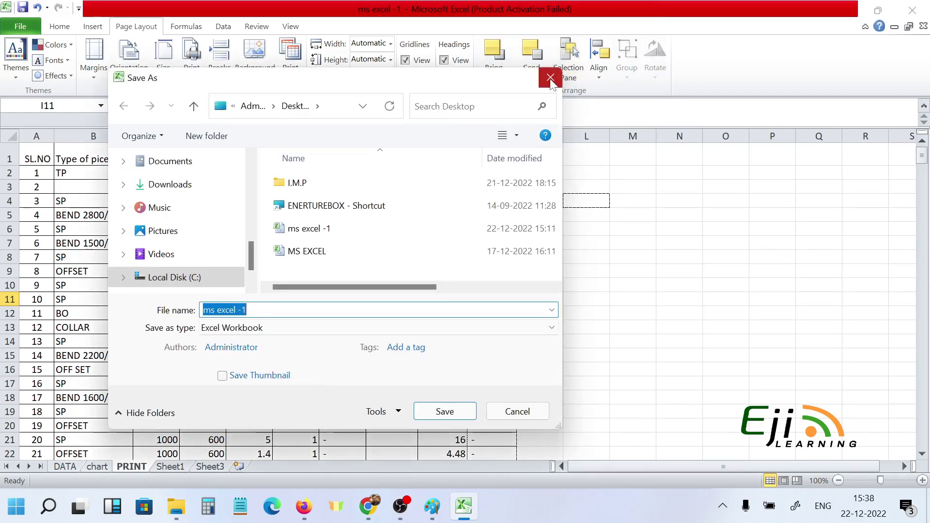
{"action": "left_click", "coordinate": [550, 78]}
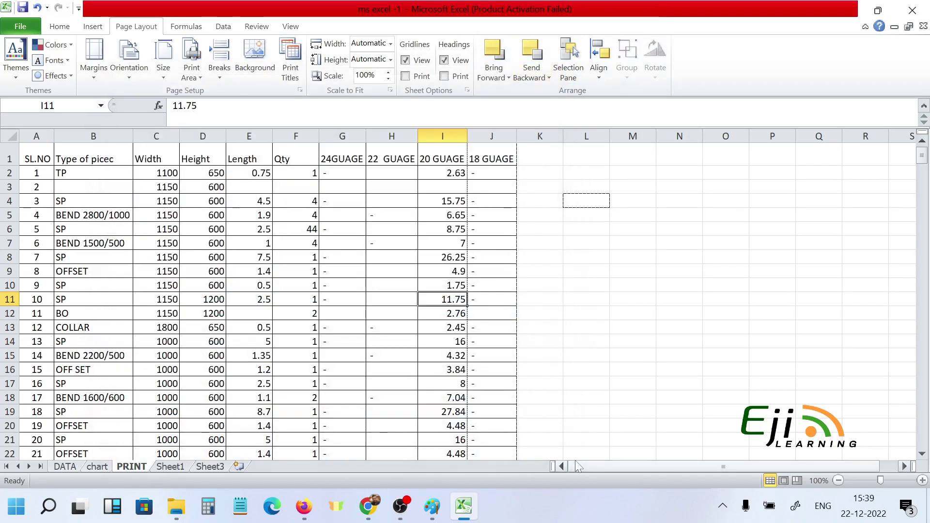
Show the sheet in Page Break Preview and move the vertical page break between columns I and J past column J.
{"action": "left_click", "coordinate": [797, 479]}
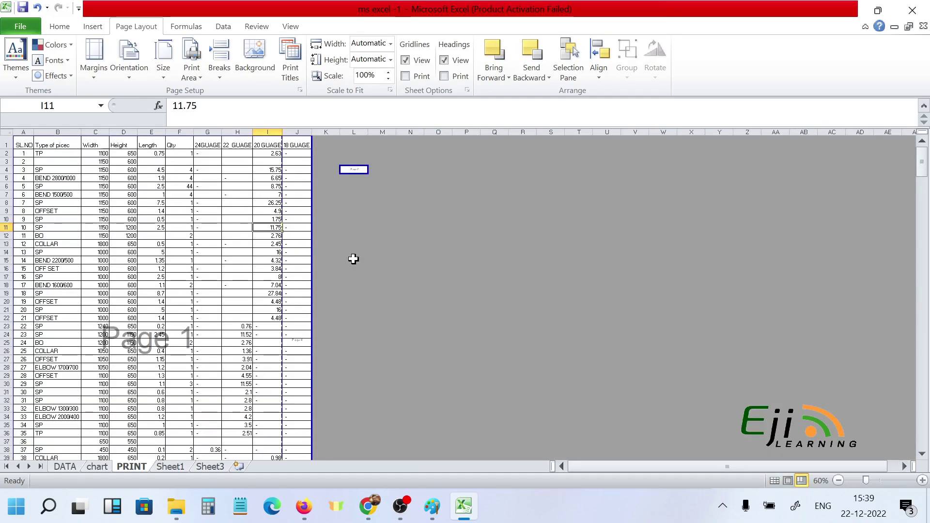
{"action": "left_click", "coordinate": [318, 239]}
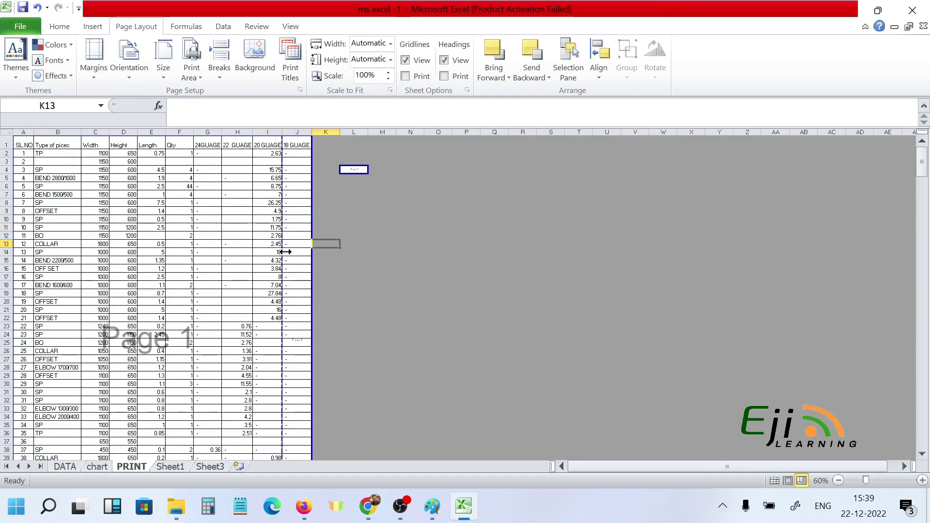
{"action": "left_click_drag", "start_coordinate": [286, 252], "coordinate": [285, 252]}
{"action": "left_click_drag", "start_coordinate": [283, 197], "coordinate": [322, 199]}
Examine the page divisions down the whole table and the separate print area at cell L4.
{"action": "scroll", "coordinate": [241, 272], "scroll_direction": "down", "scroll_amount": 20}
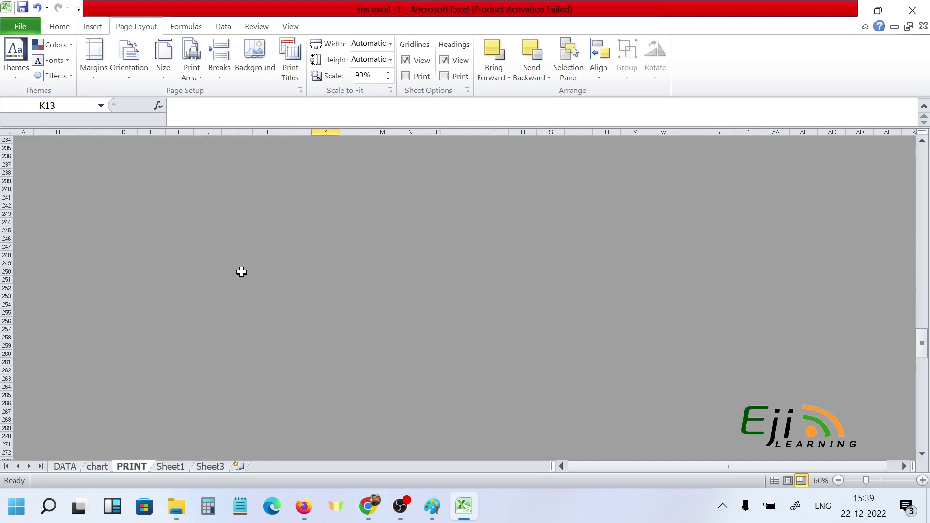
{"action": "scroll", "coordinate": [242, 272], "scroll_direction": "down", "scroll_amount": 1}
{"action": "scroll", "coordinate": [242, 271], "scroll_direction": "up", "scroll_amount": 1}
{"action": "scroll", "coordinate": [242, 272], "scroll_direction": "down", "scroll_amount": 1}
{"action": "scroll", "coordinate": [242, 272], "scroll_direction": "up", "scroll_amount": 1}
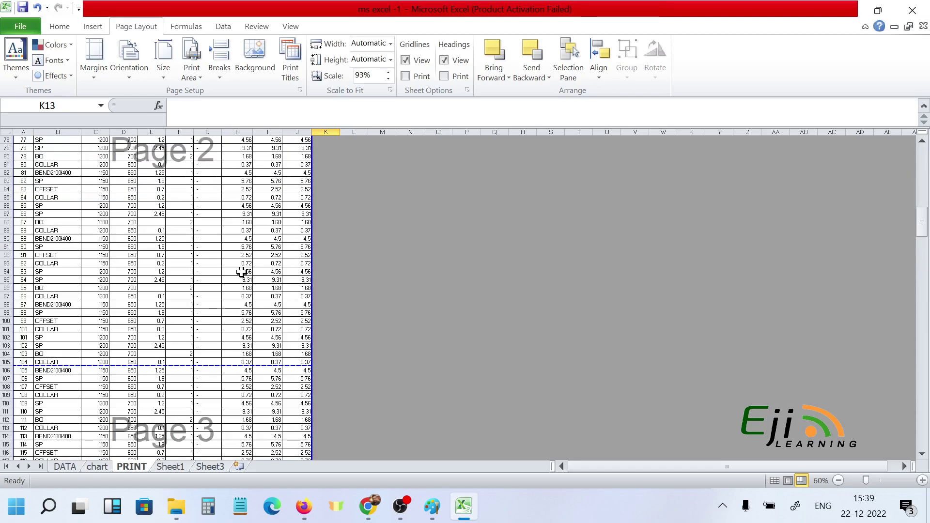
{"action": "scroll", "coordinate": [242, 272], "scroll_direction": "down", "scroll_amount": 1}
{"action": "scroll", "coordinate": [242, 272], "scroll_direction": "up", "scroll_amount": 20}
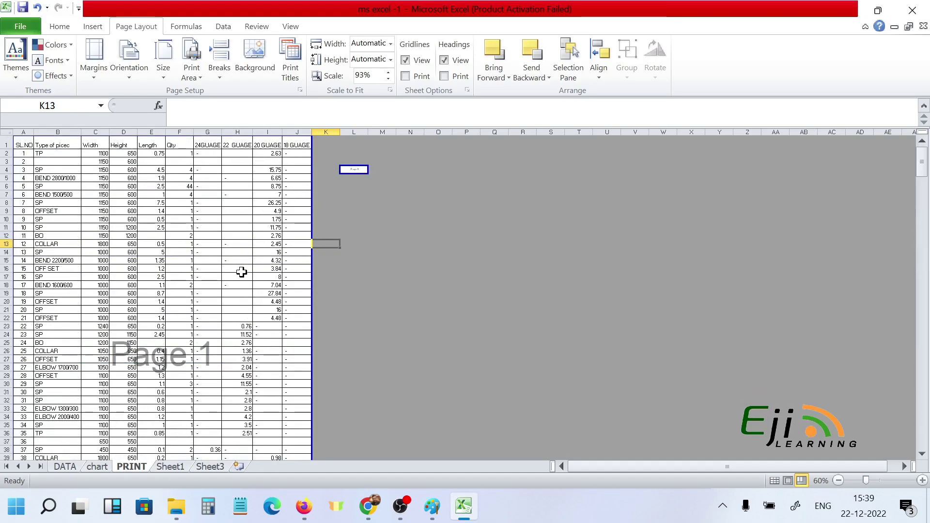
{"action": "left_click", "coordinate": [351, 169]}
{"action": "left_click", "coordinate": [349, 170]}
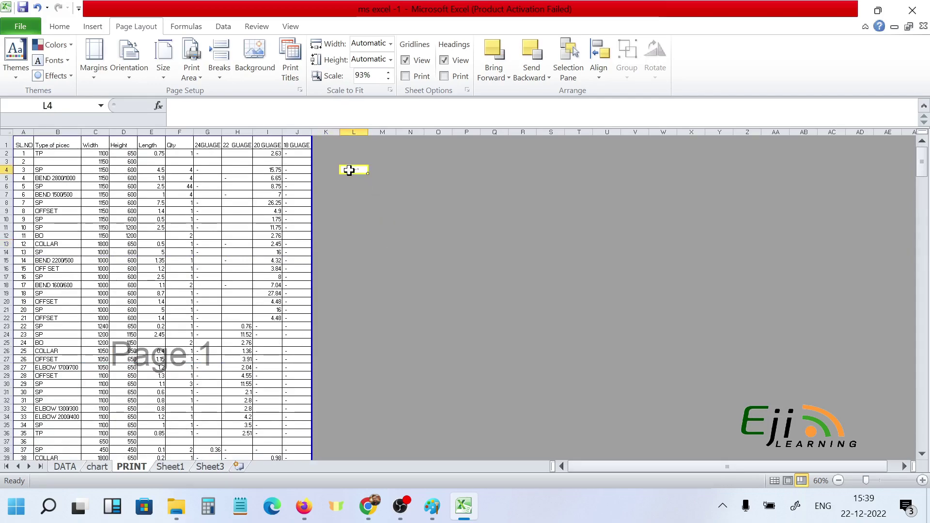
{"action": "left_click", "coordinate": [380, 292]}
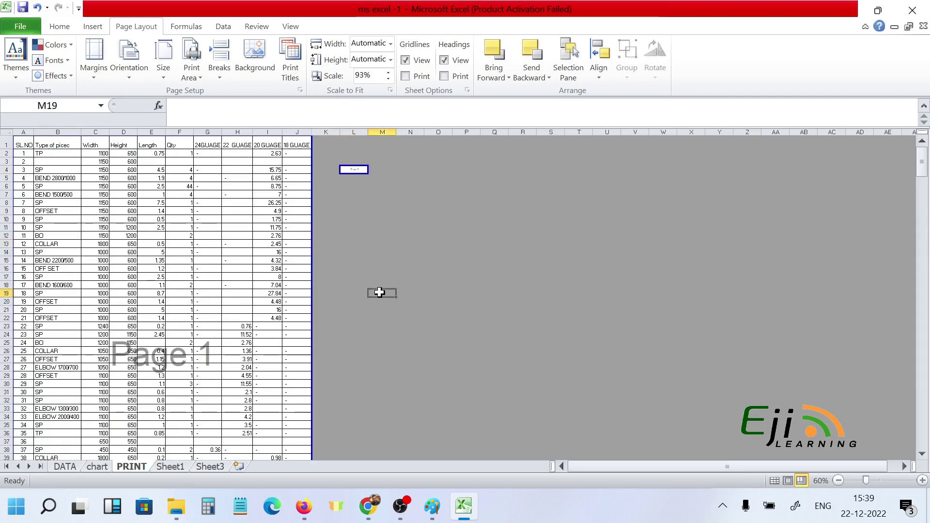
Return the sheet to Normal view and delete column L to remove the separate print area at cell L4.
{"action": "left_click", "coordinate": [774, 481]}
{"action": "left_click", "coordinate": [589, 297]}
{"action": "left_click", "coordinate": [599, 271]}
{"action": "left_click", "coordinate": [584, 198]}
{"action": "left_click_drag", "start_coordinate": [591, 205], "coordinate": [592, 221]}
{"action": "left_click", "coordinate": [593, 241]}
{"action": "left_click", "coordinate": [589, 201]}
{"action": "left_click", "coordinate": [592, 117]}
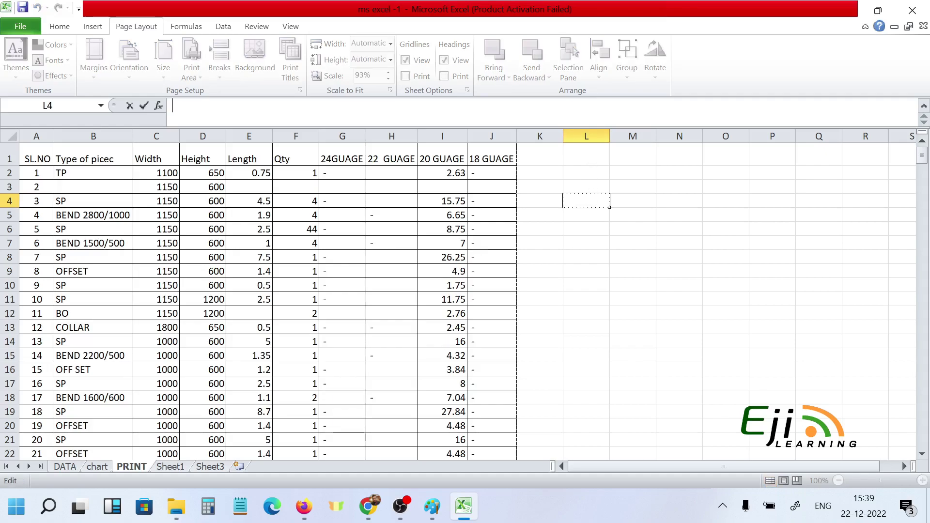
{"action": "left_click", "coordinate": [587, 136]}
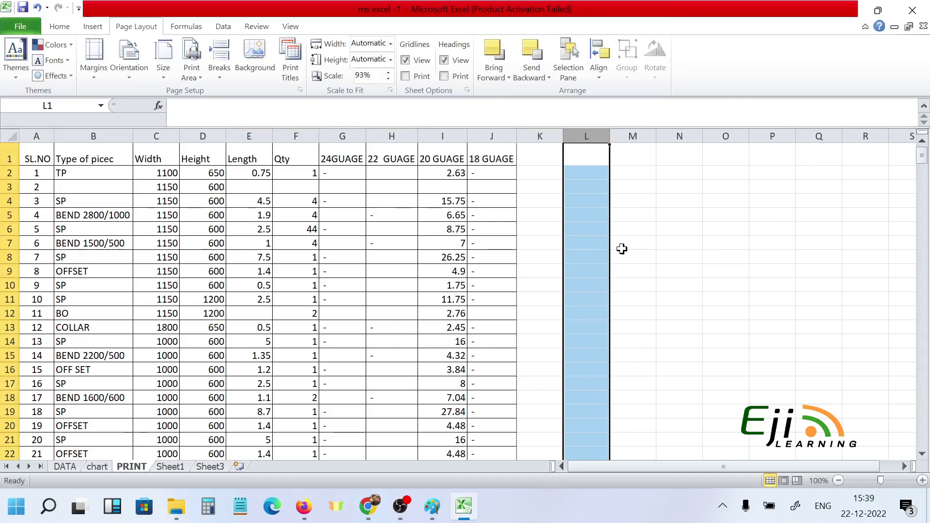
{"action": "left_click", "coordinate": [626, 272]}
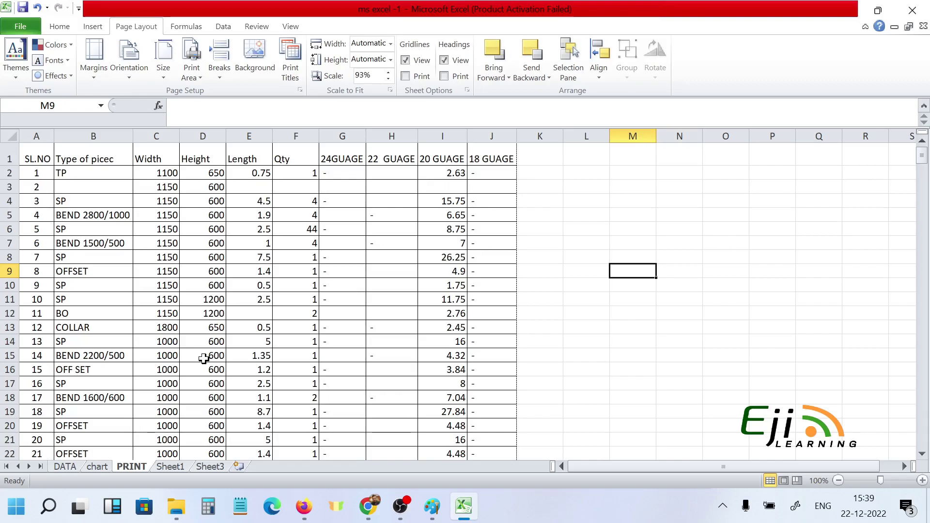
Check each page of the PRINT sheet in print preview and print one copy on the iR-ADV 4225 printer.
{"action": "key", "text": "ctrl+p"}
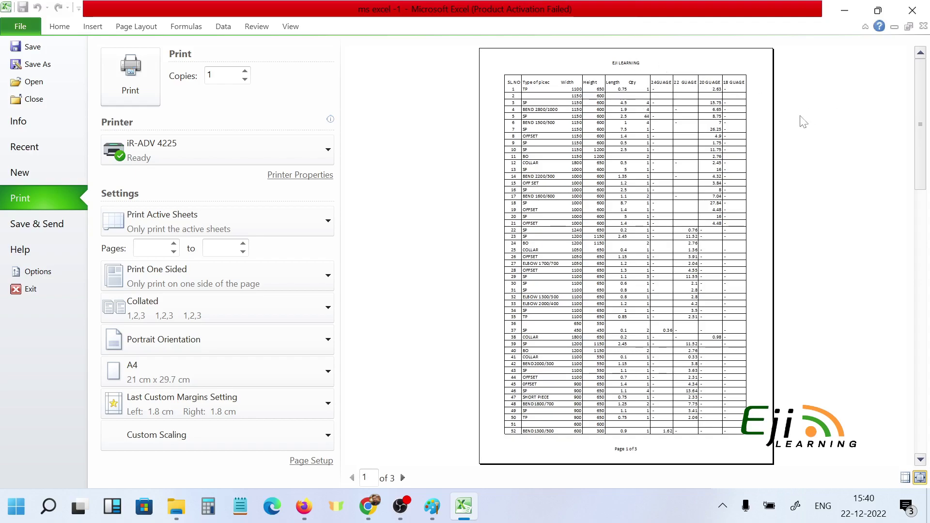
{"action": "left_click", "coordinate": [402, 478]}
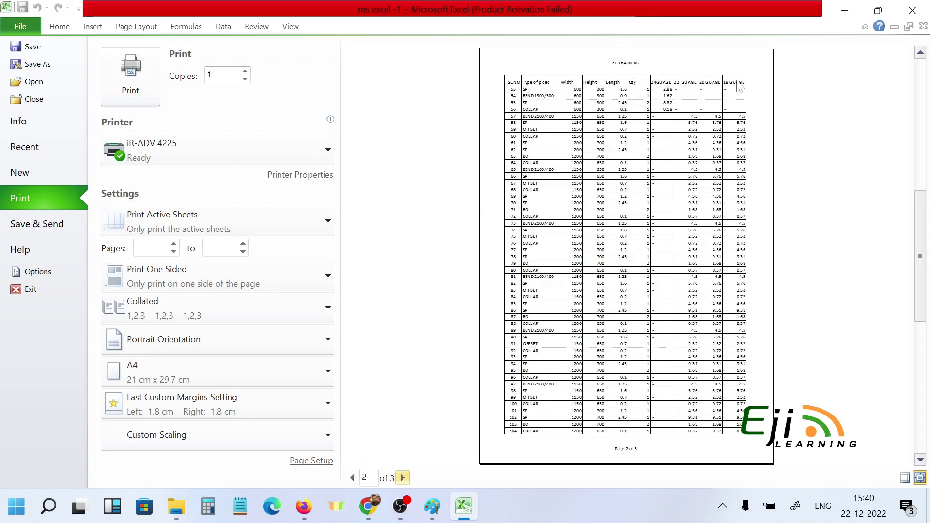
{"action": "left_click", "coordinate": [402, 478]}
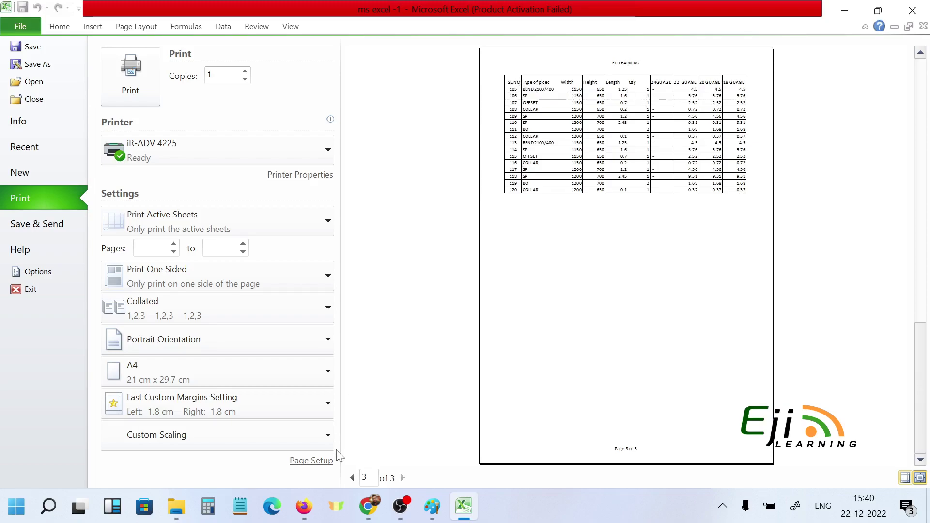
{"action": "left_click", "coordinate": [131, 78]}
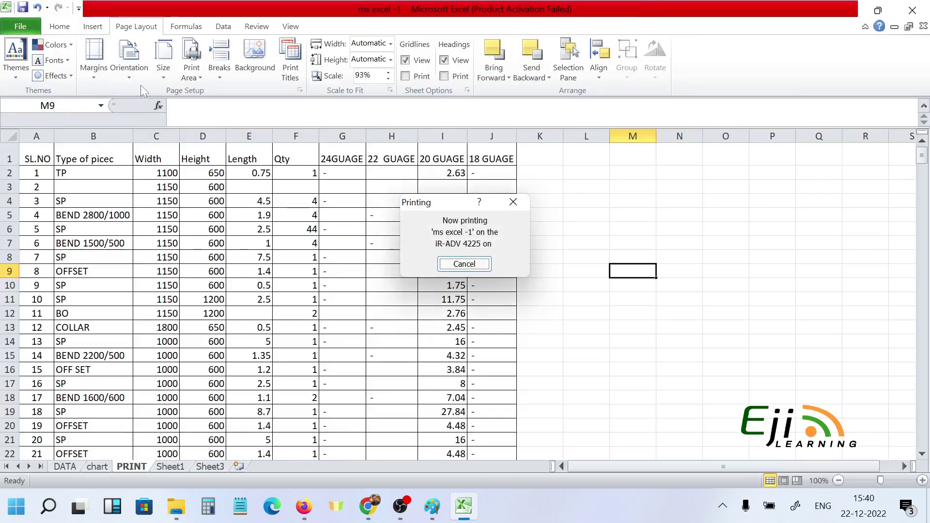
{"action": "left_click", "coordinate": [492, 257]}
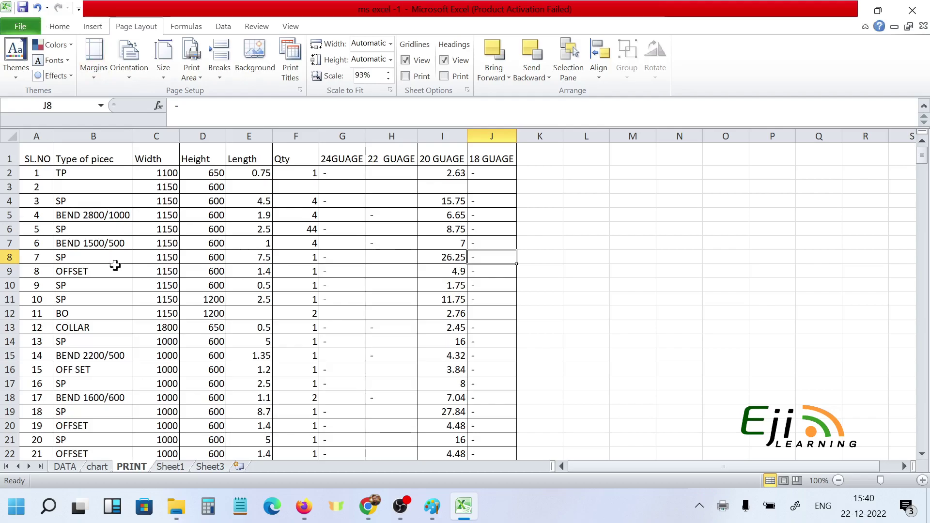
Show the print settings and examine the list of available printers, keeping iR-ADV 4225 selected.
{"action": "key", "text": "ctrl+p"}
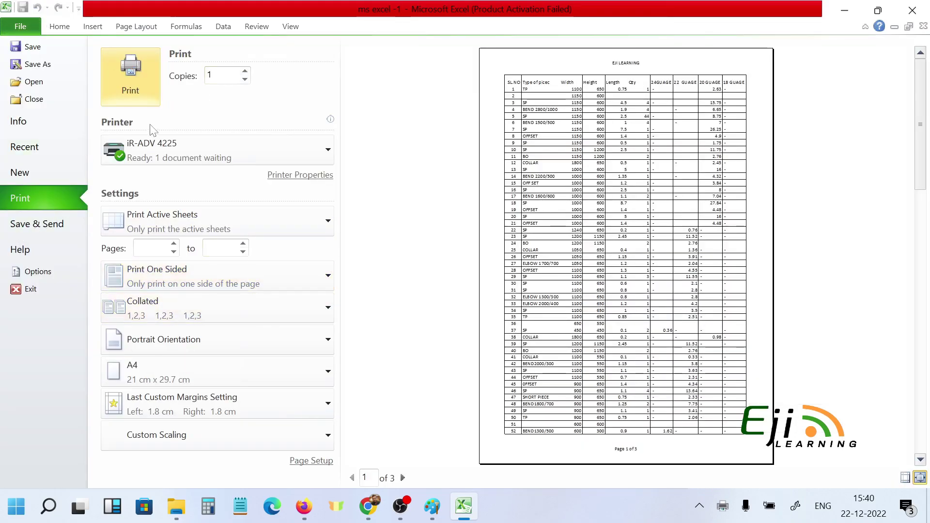
{"action": "left_click", "coordinate": [331, 153]}
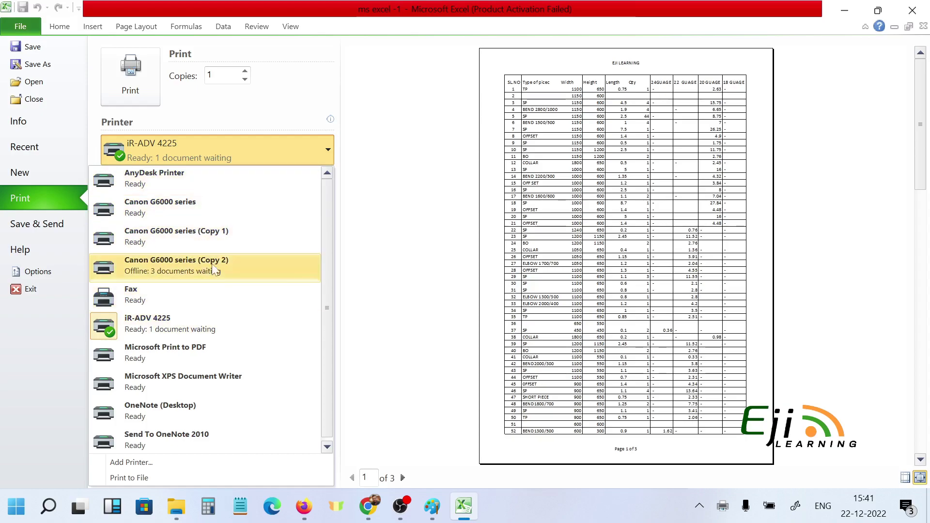
{"action": "mouse_move", "coordinate": [262, 200]}
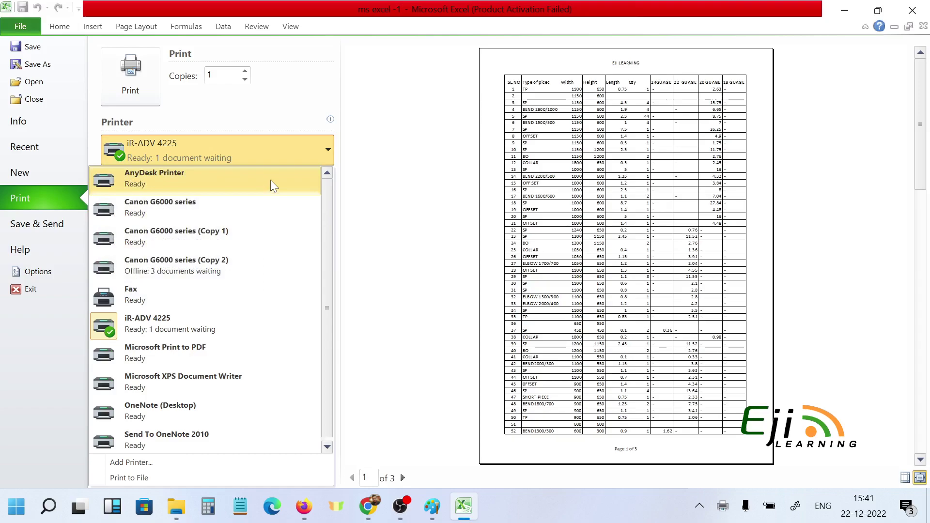
{"action": "mouse_move", "coordinate": [271, 181]}
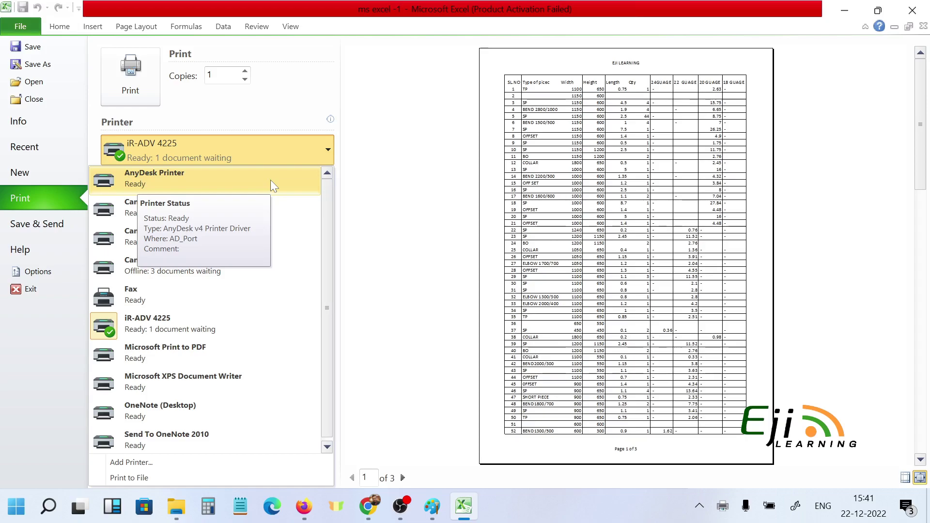
{"action": "left_click", "coordinate": [402, 200]}
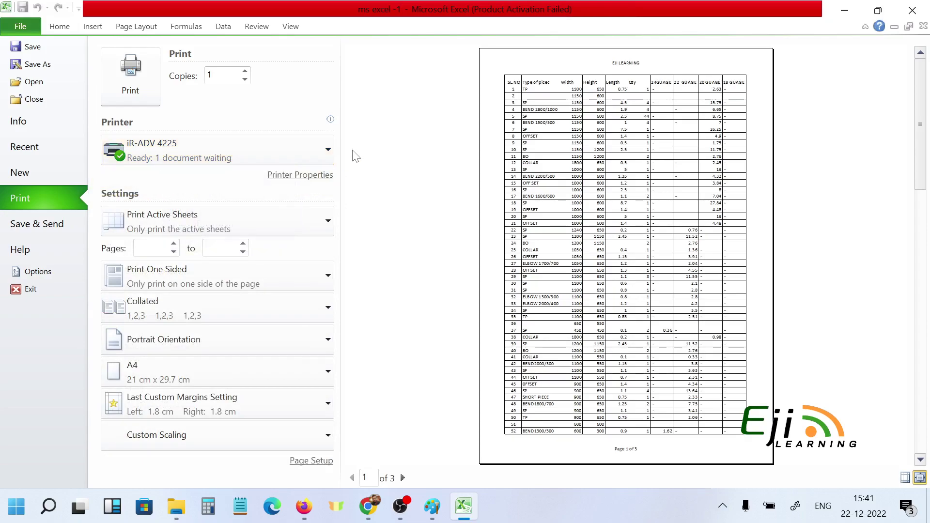
{"action": "left_click", "coordinate": [323, 152]}
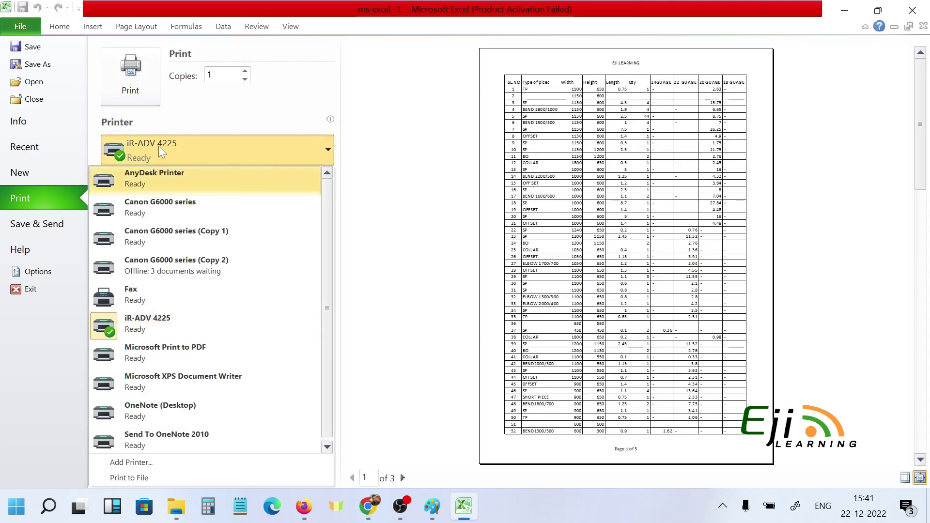
{"action": "left_click", "coordinate": [457, 189]}
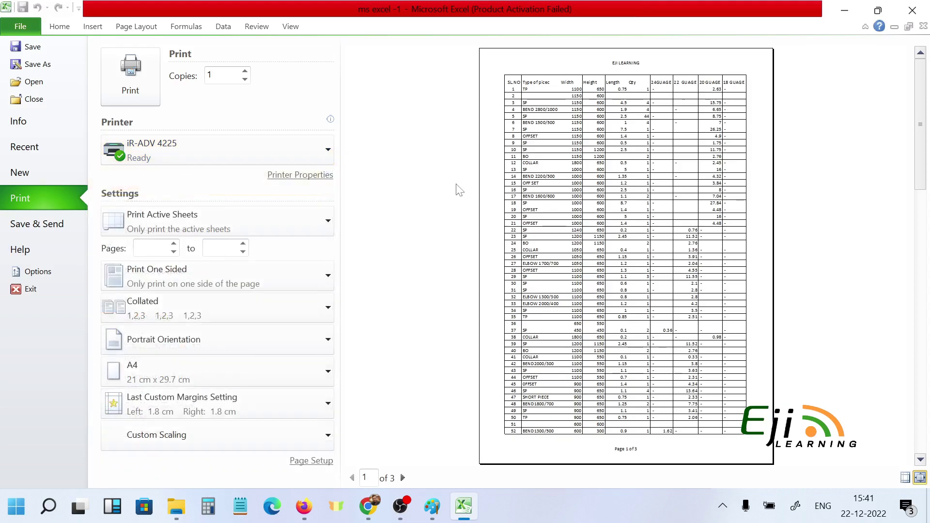